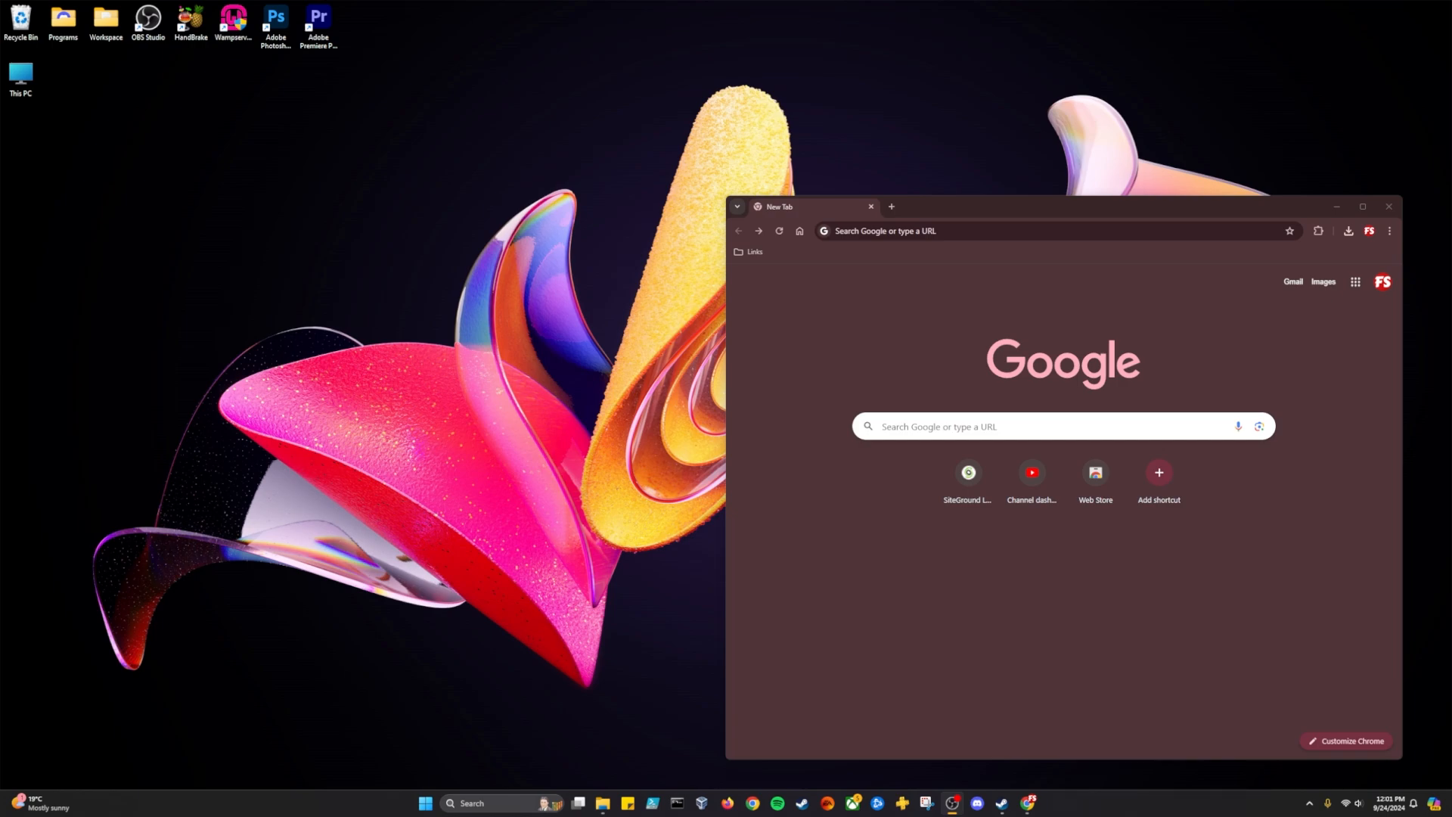
Step: Search Google for "wamp download" and open the WampServer project page on SourceForge
click(1066, 424)
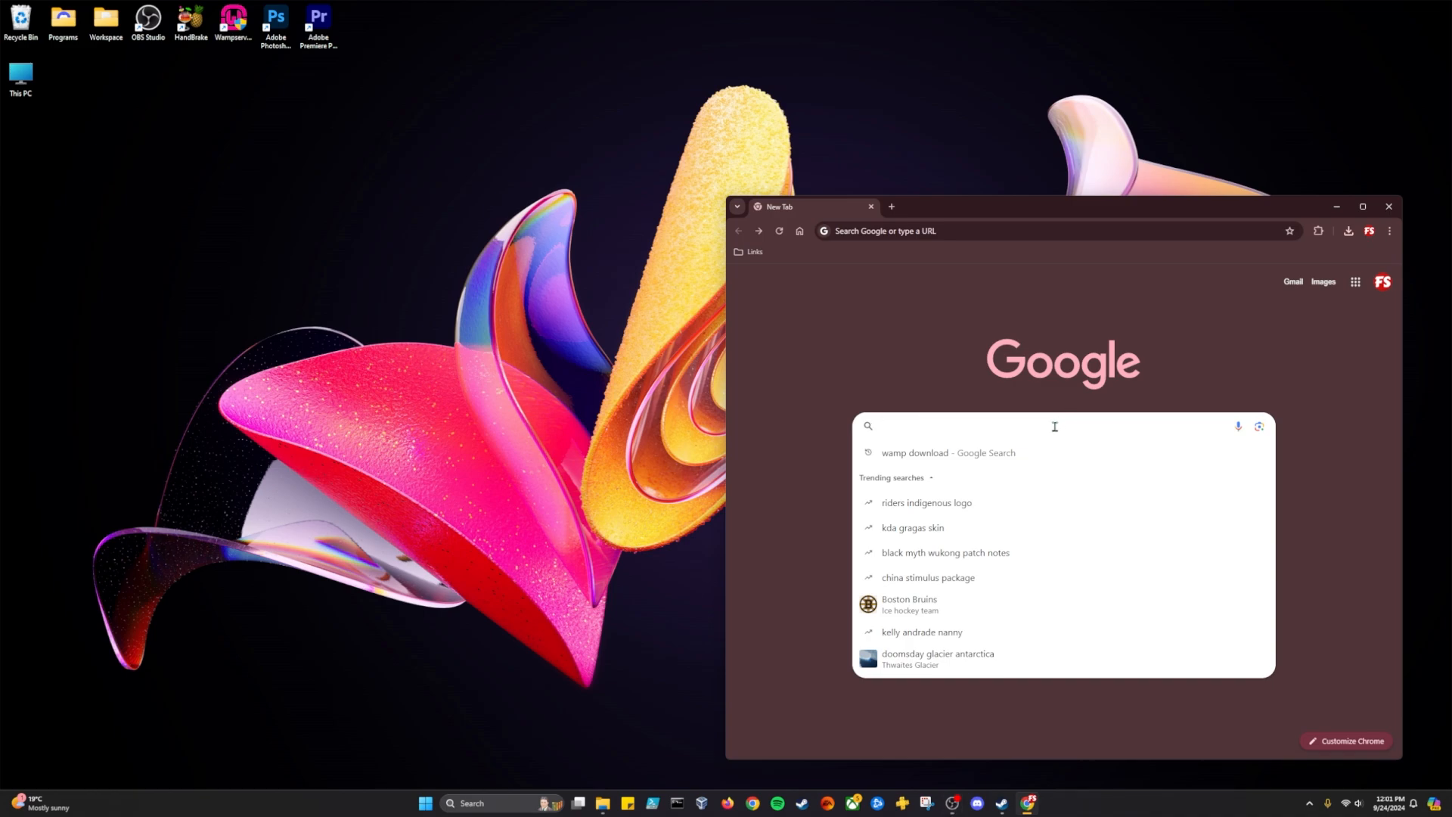
click(961, 461)
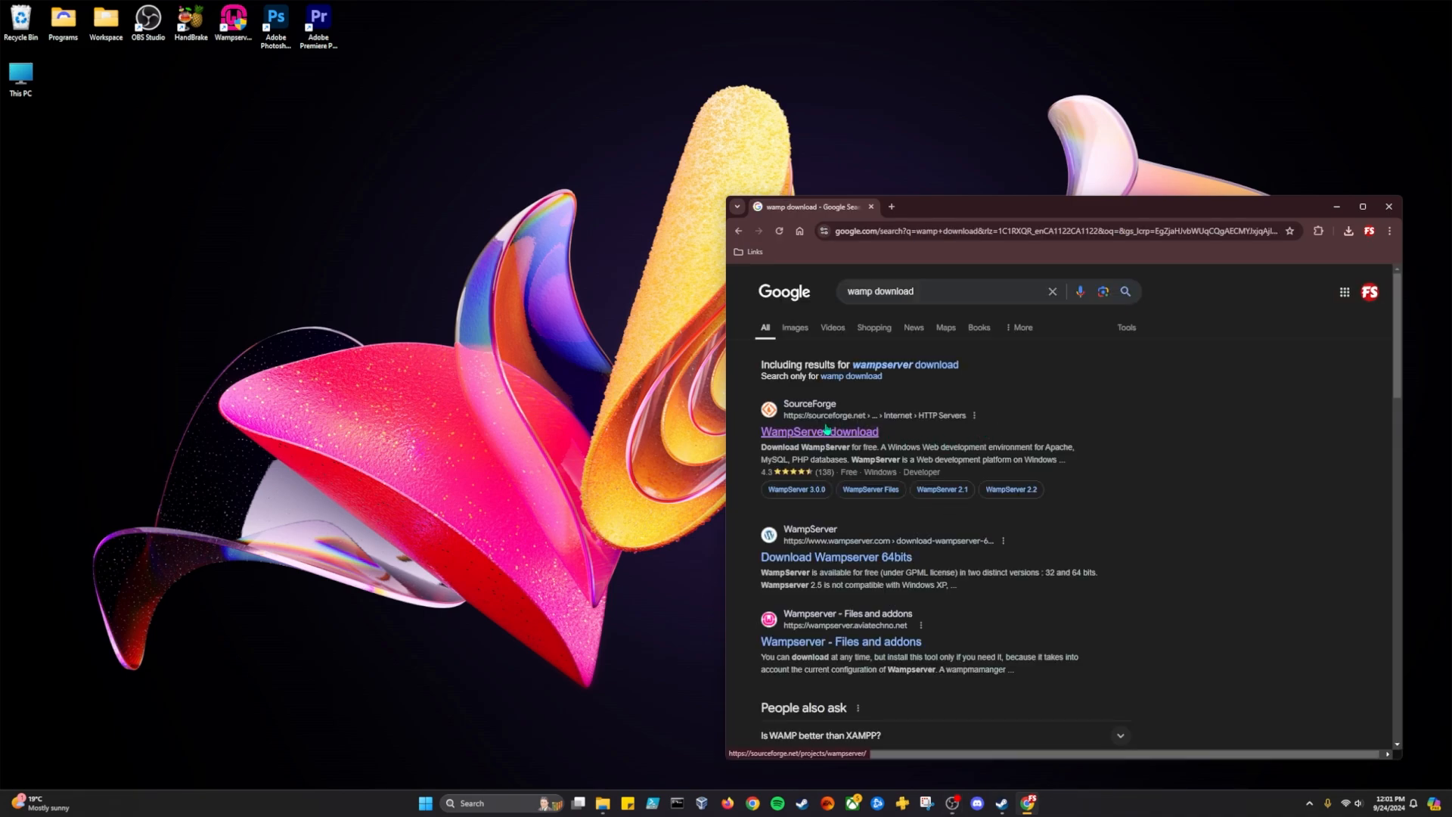
click(790, 435)
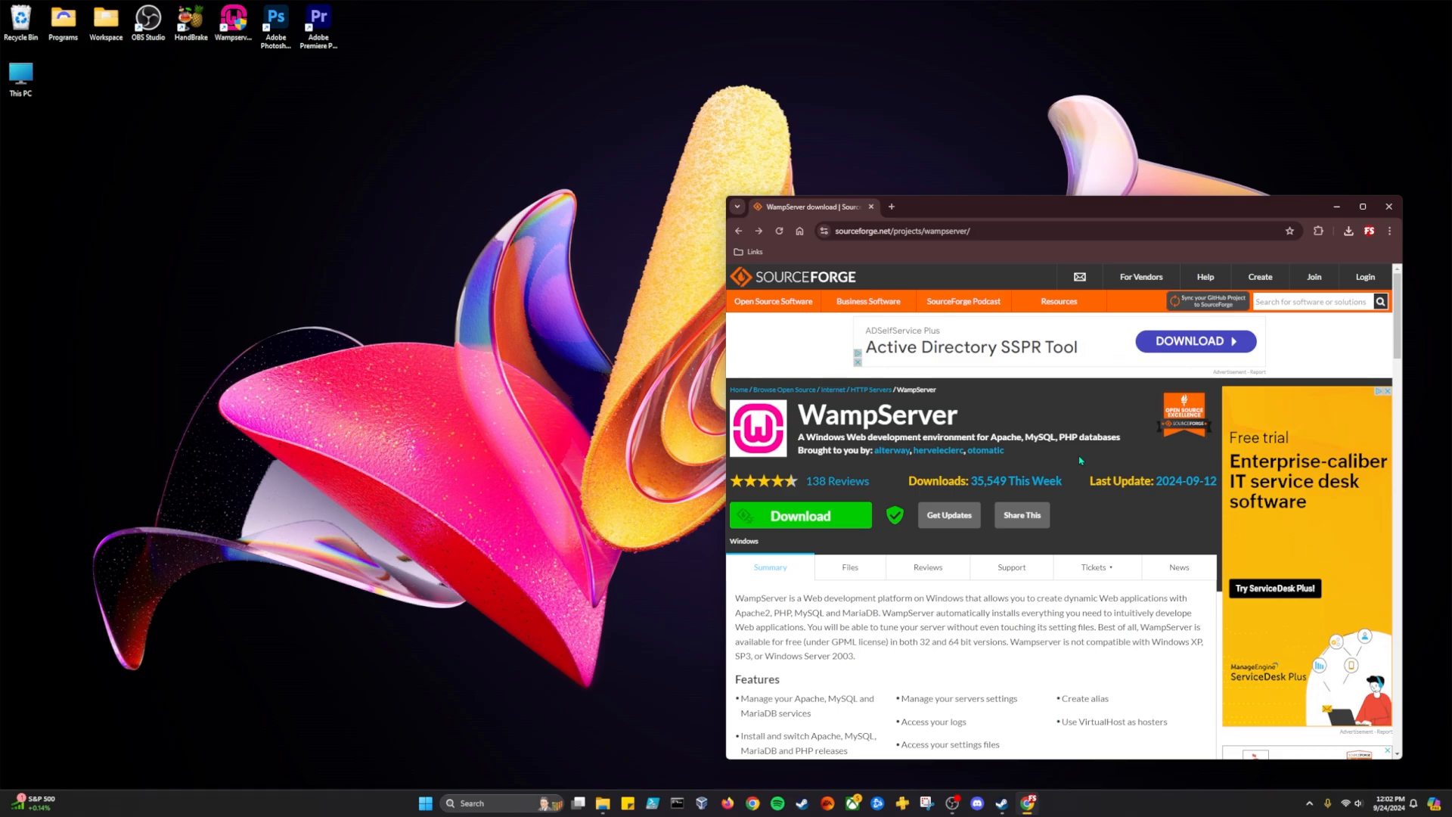
Step: Launch the Wampserver64 3.3.5 installer in English and accept its license agreement
key(super+e)
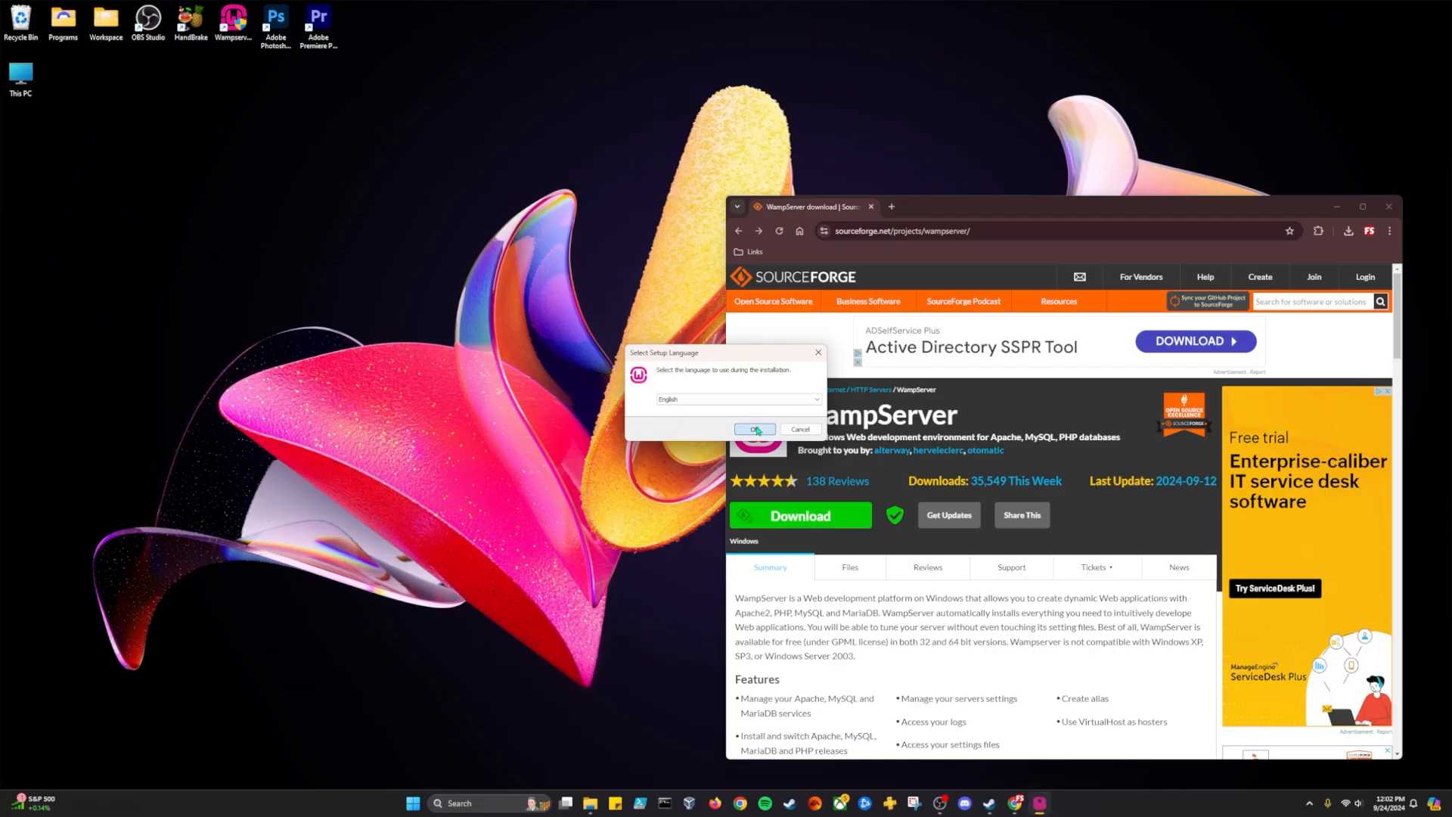
click(758, 430)
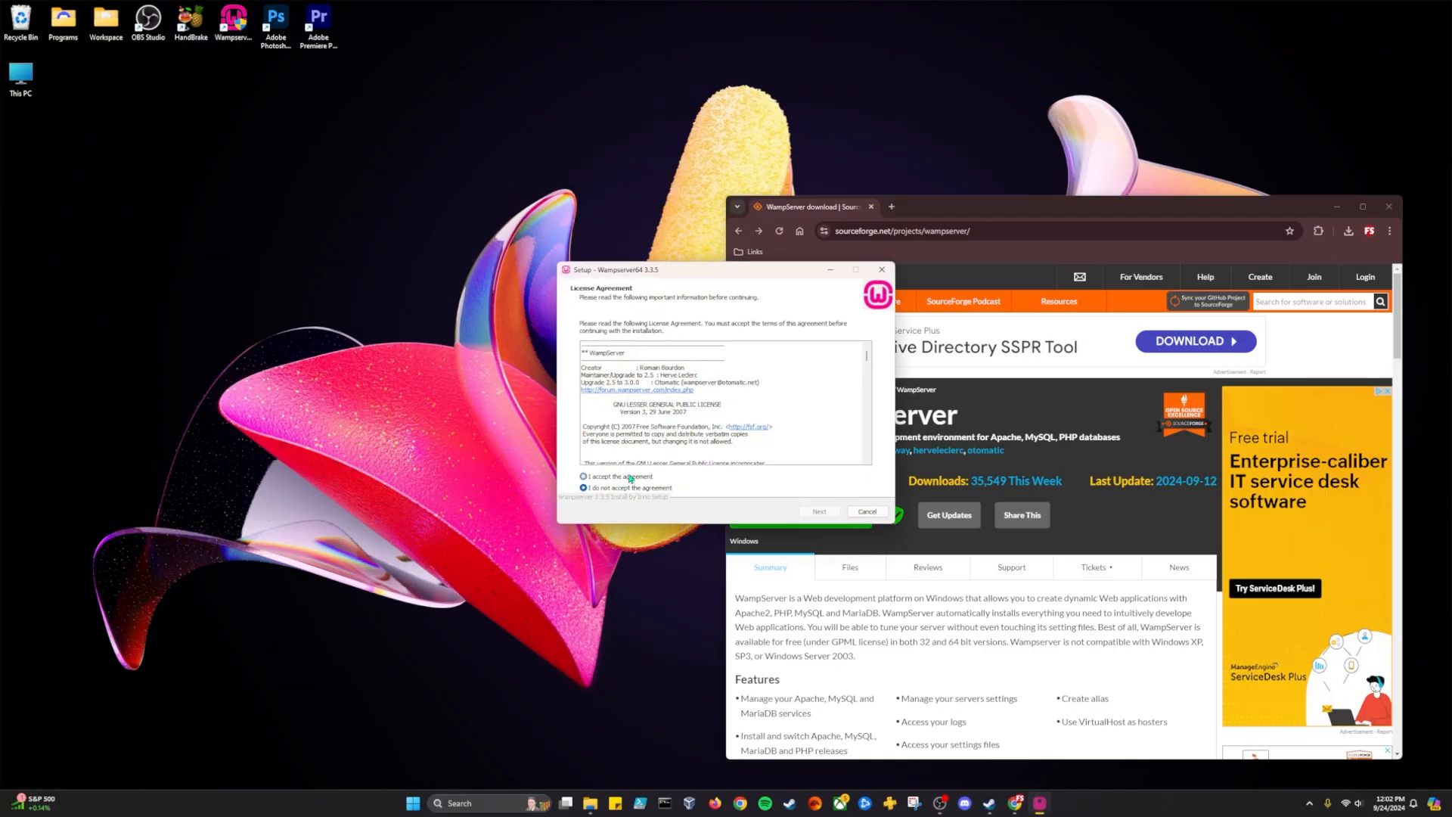
click(620, 478)
click(817, 511)
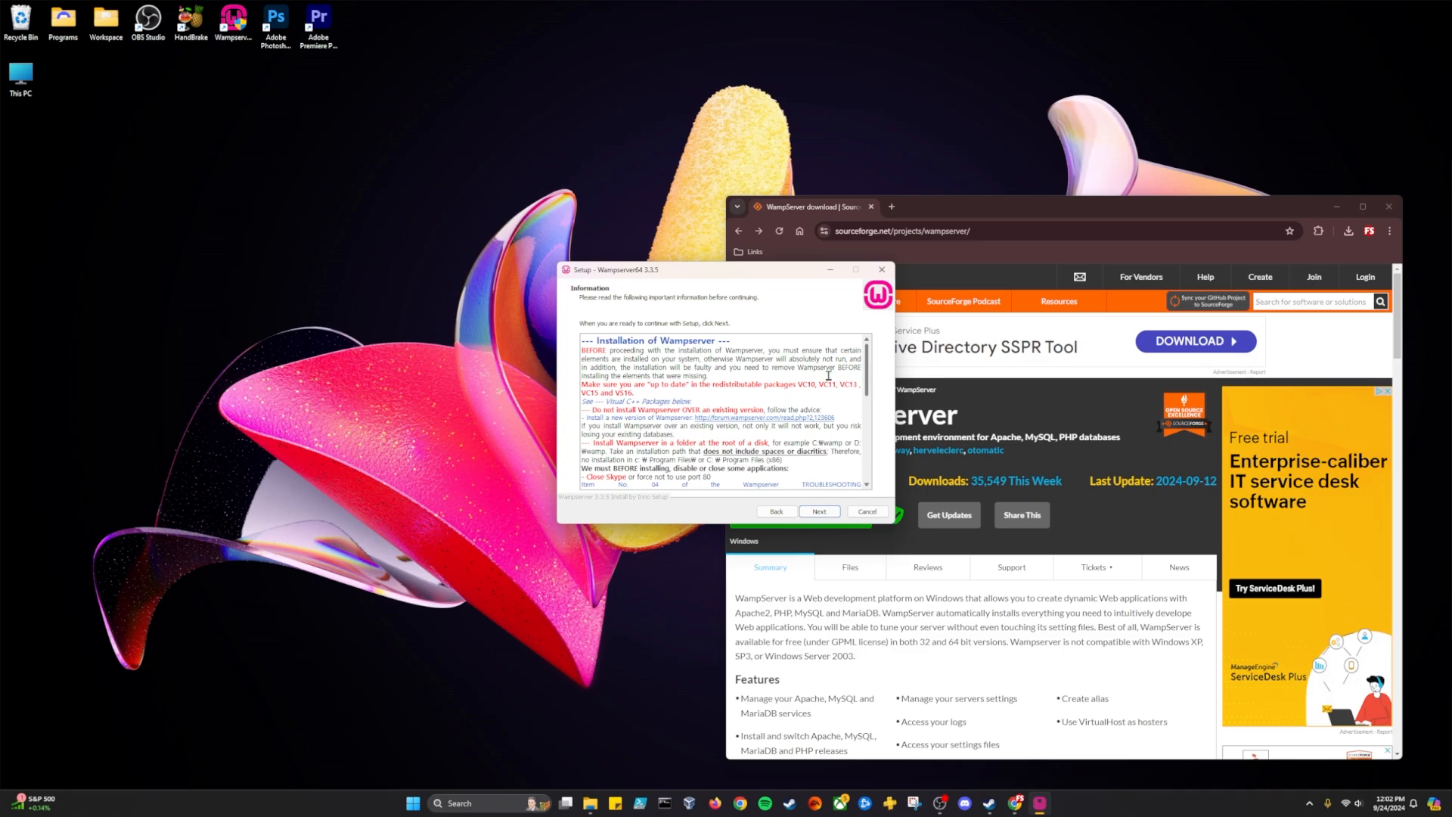
Step: Read through the installer's prerequisites and download the check_vcredist.exe tool linked under Visual C++ Packages
scroll(746, 386, down, 8)
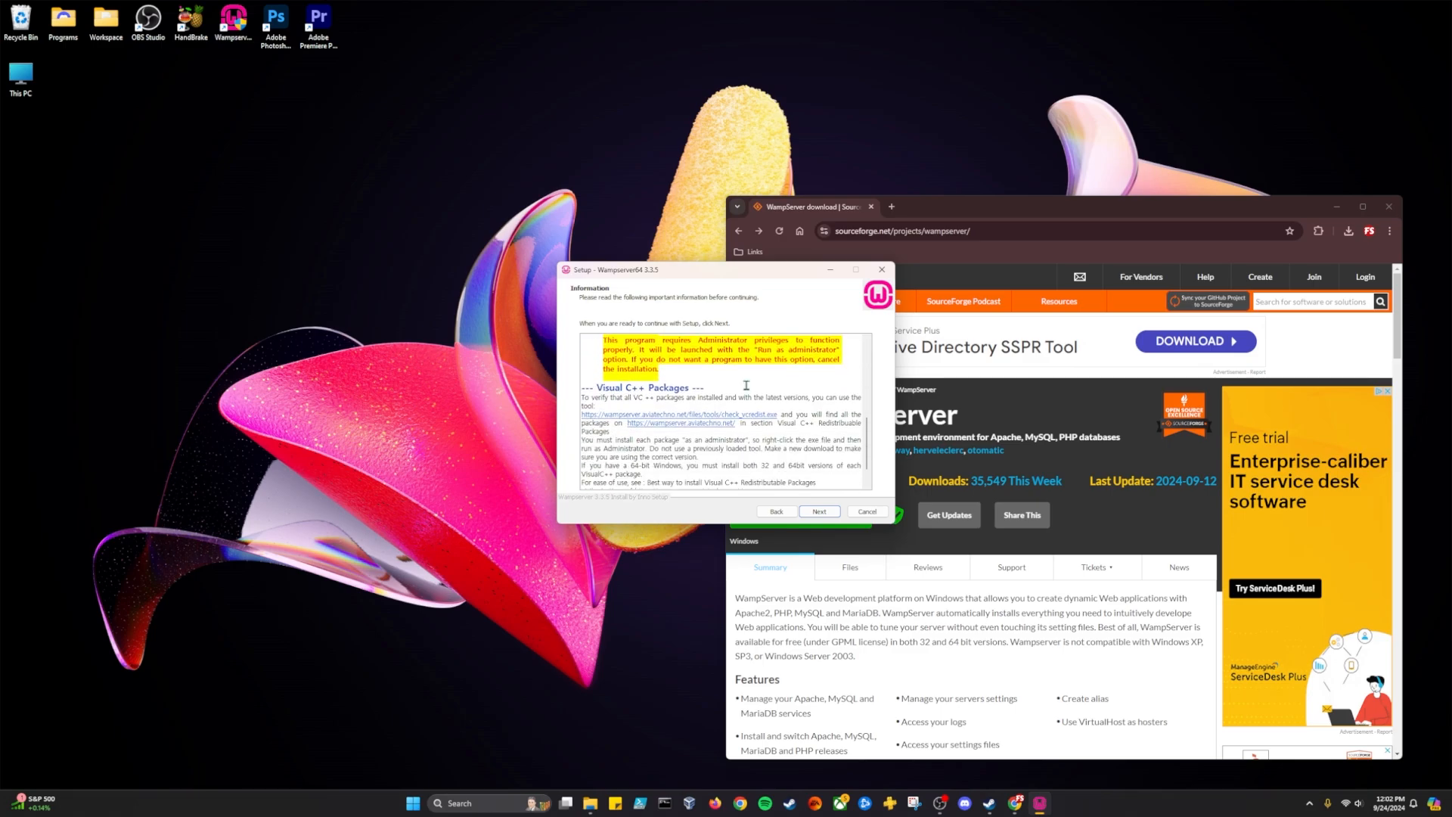
scroll(745, 386, down, 2)
scroll(744, 408, up, 4)
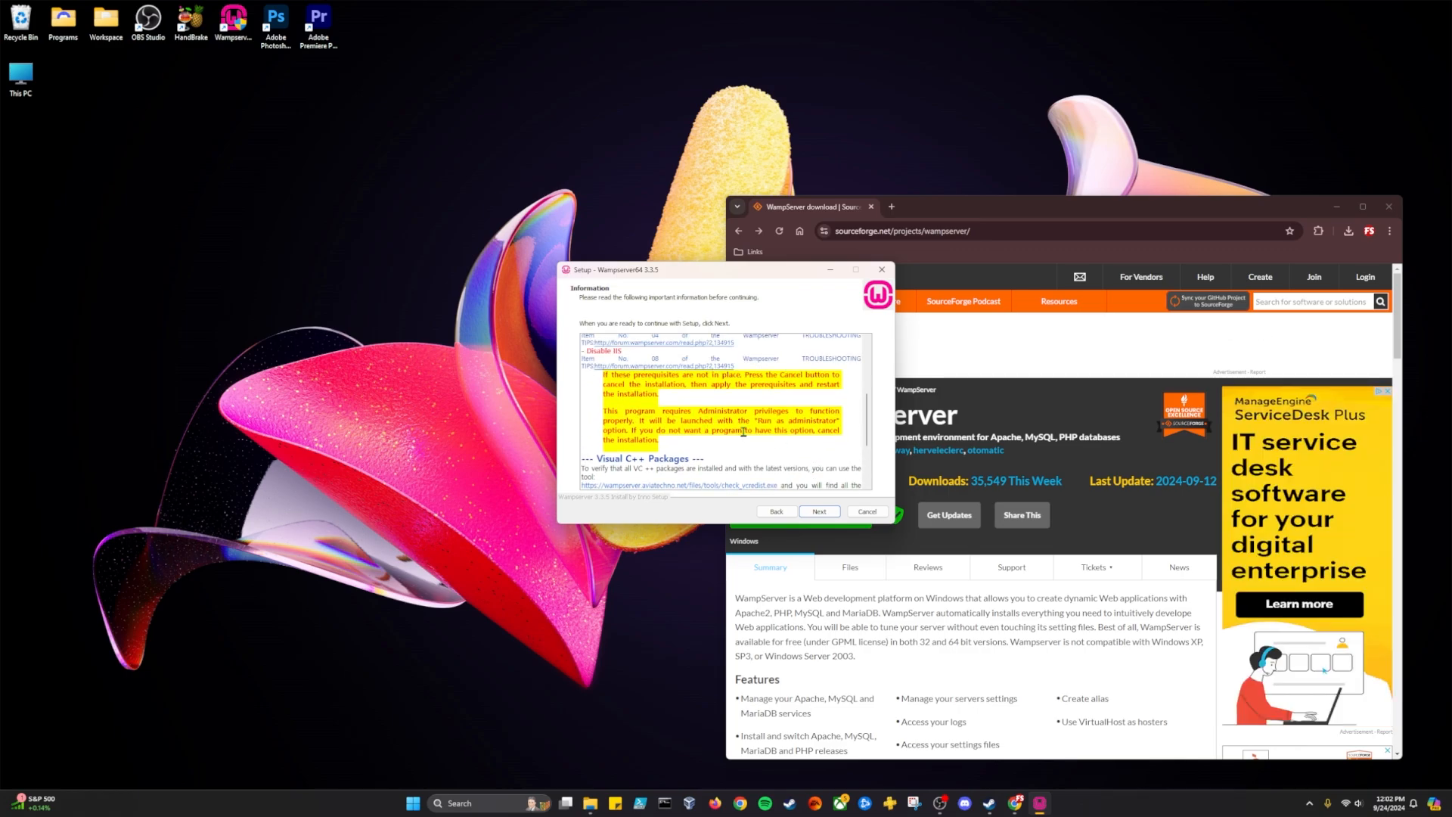
scroll(743, 431, up, 4)
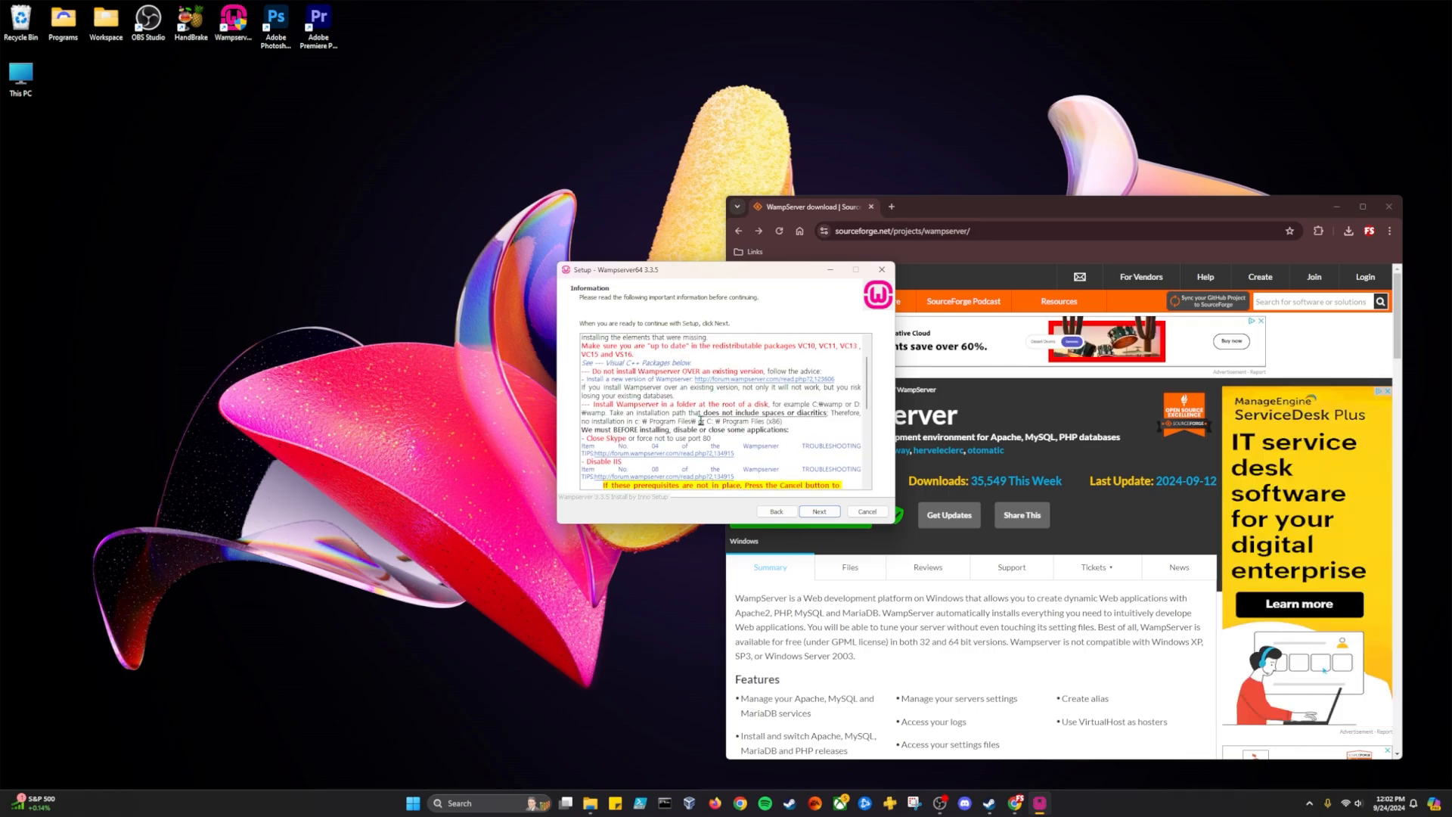
scroll(728, 454, down, 5)
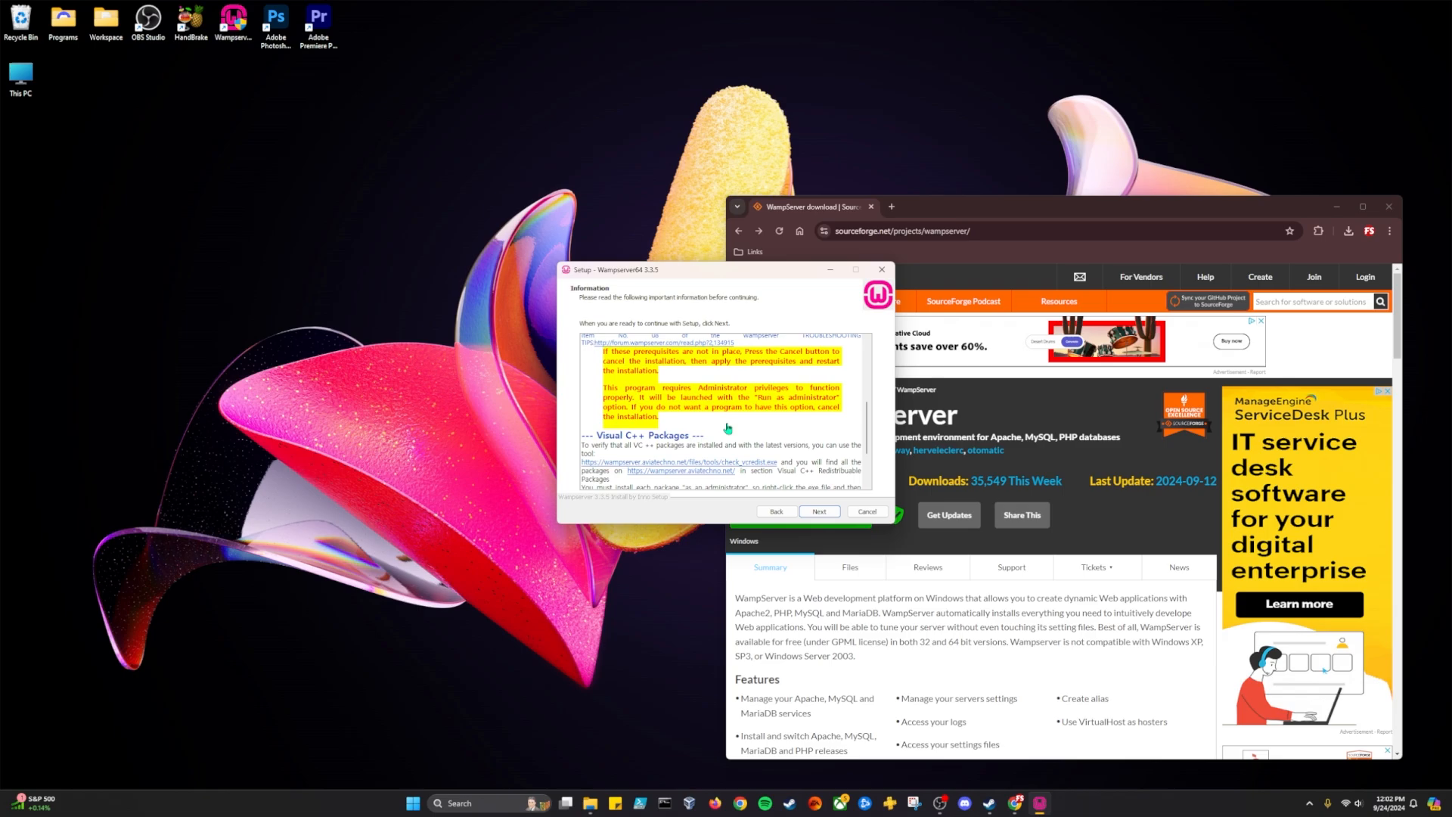
scroll(728, 428, down, 1)
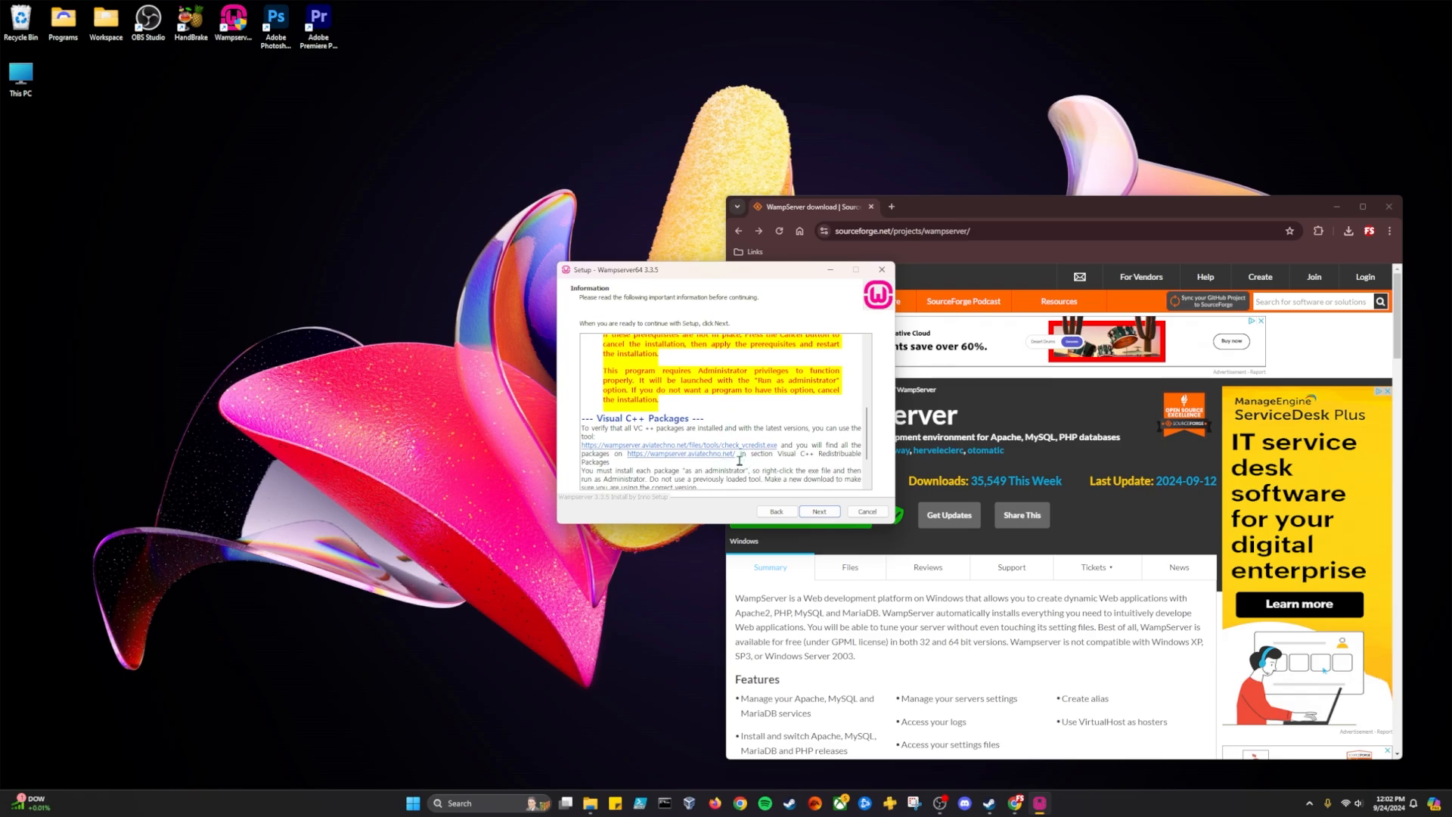
click(741, 447)
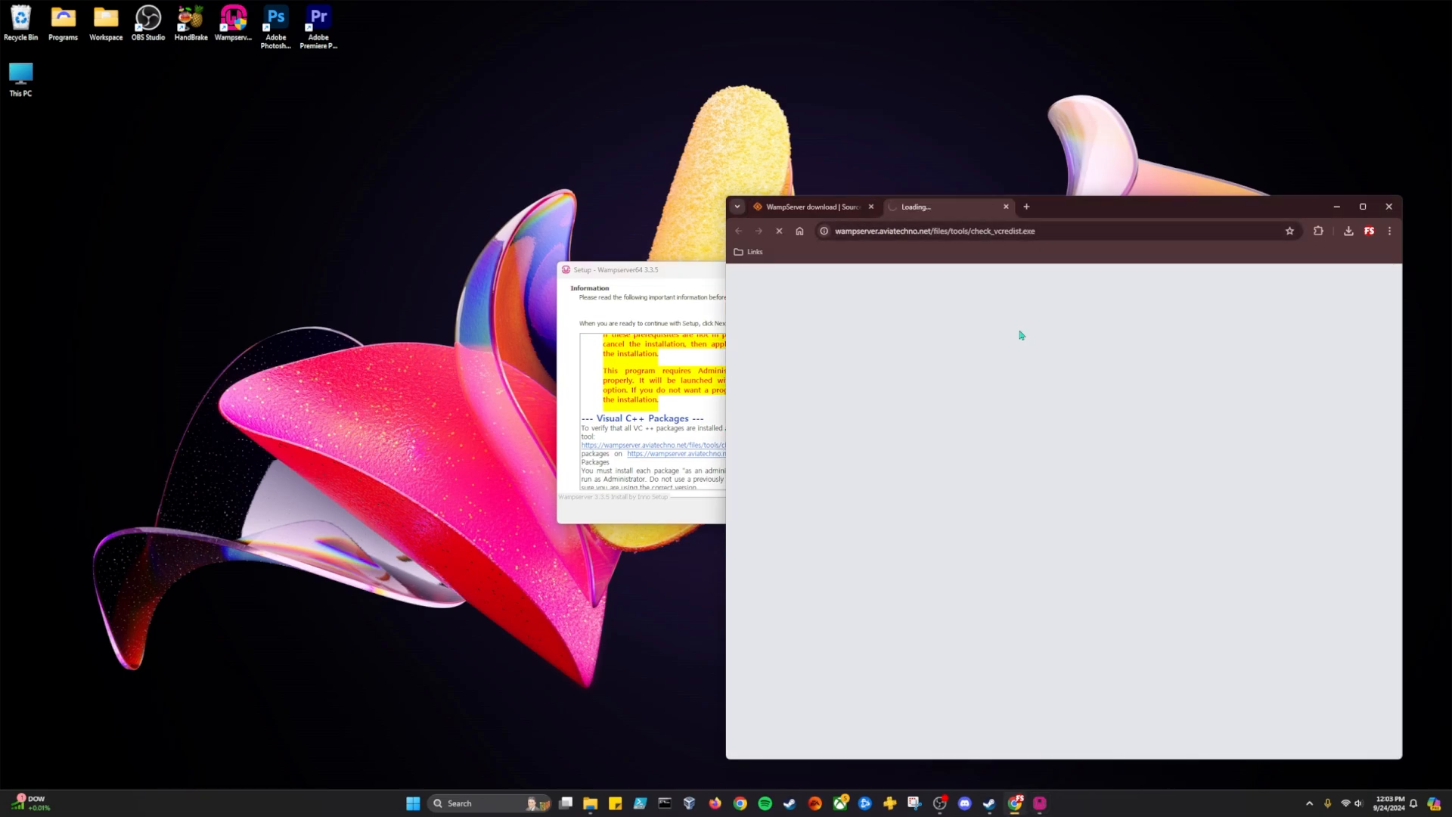
Step: Copy the check_vcredist.exe link from the installer and open its base site, wampserver.aviatechno.net, in a new browser tab
click(659, 456)
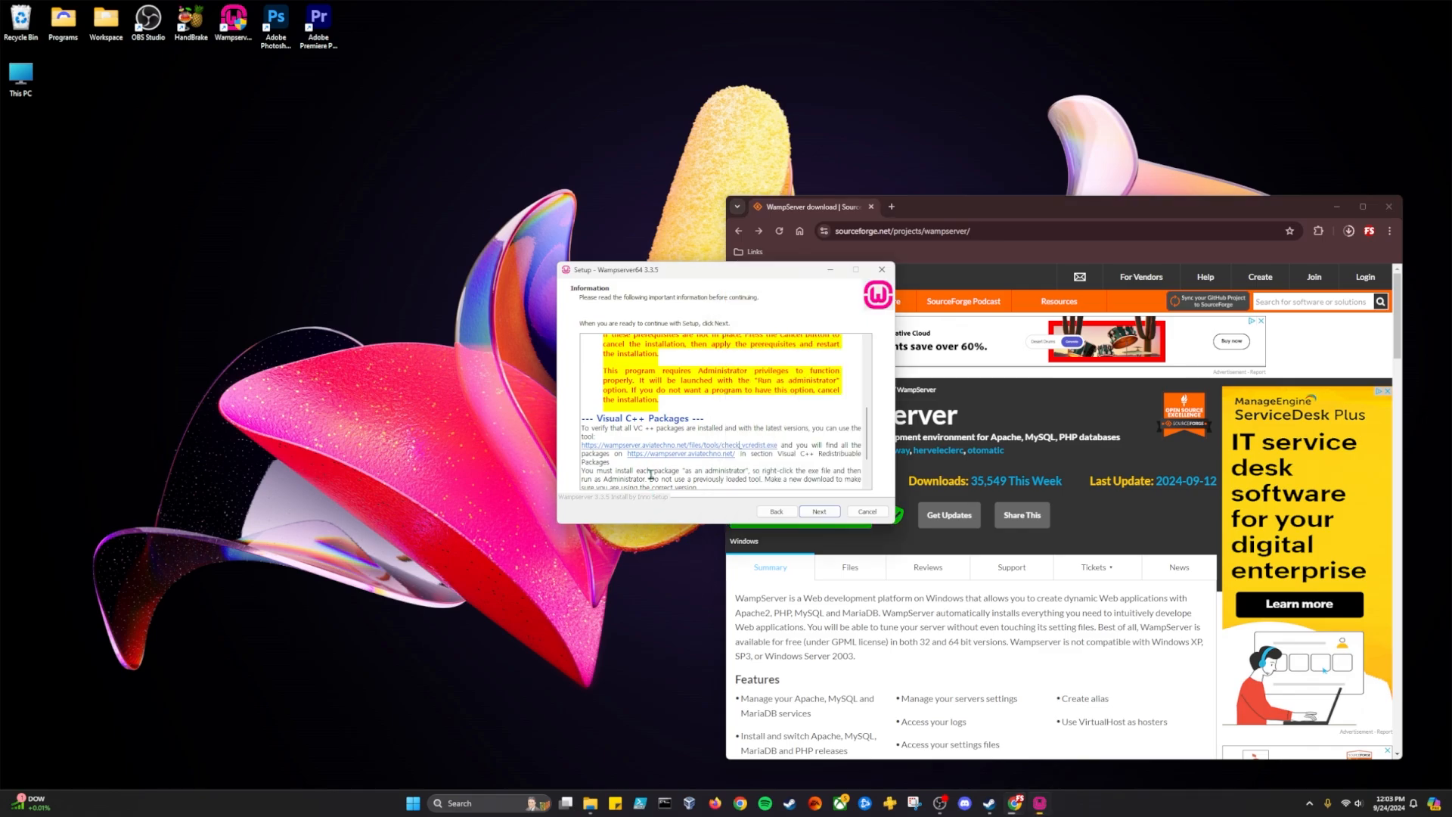
drag(785, 444, 580, 446)
key(ctrl+c)
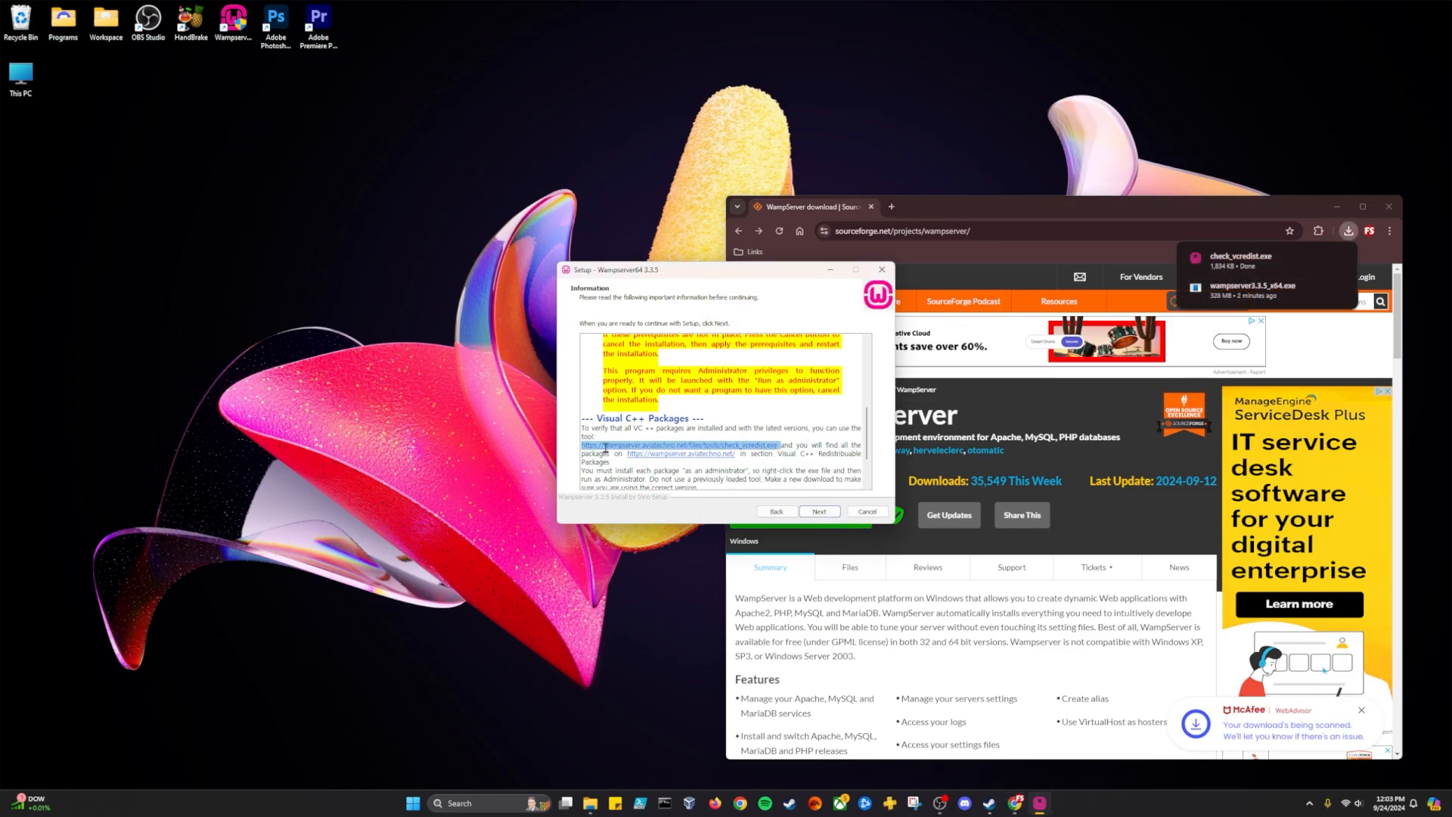
click(892, 207)
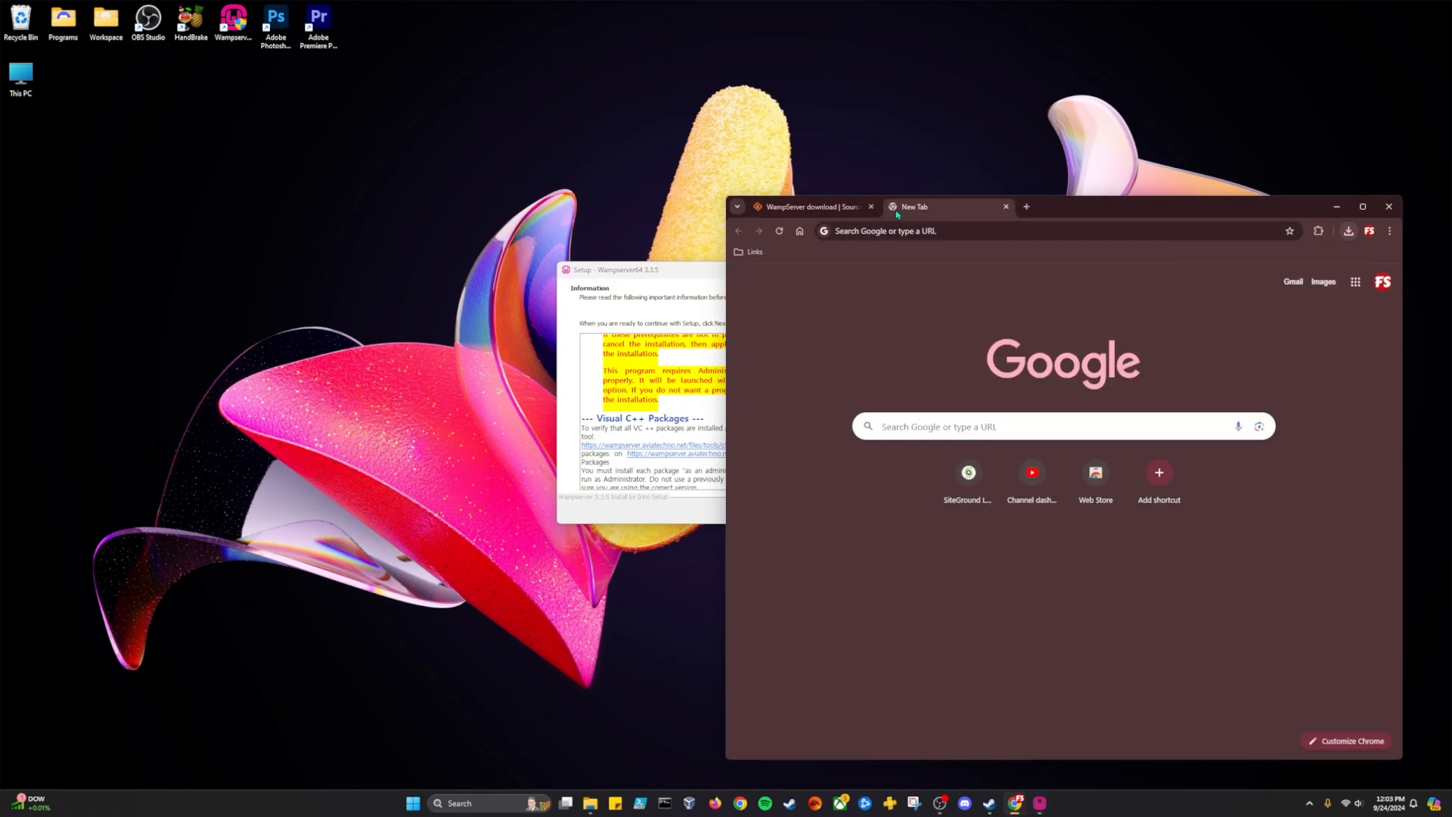
key(ctrl+v)
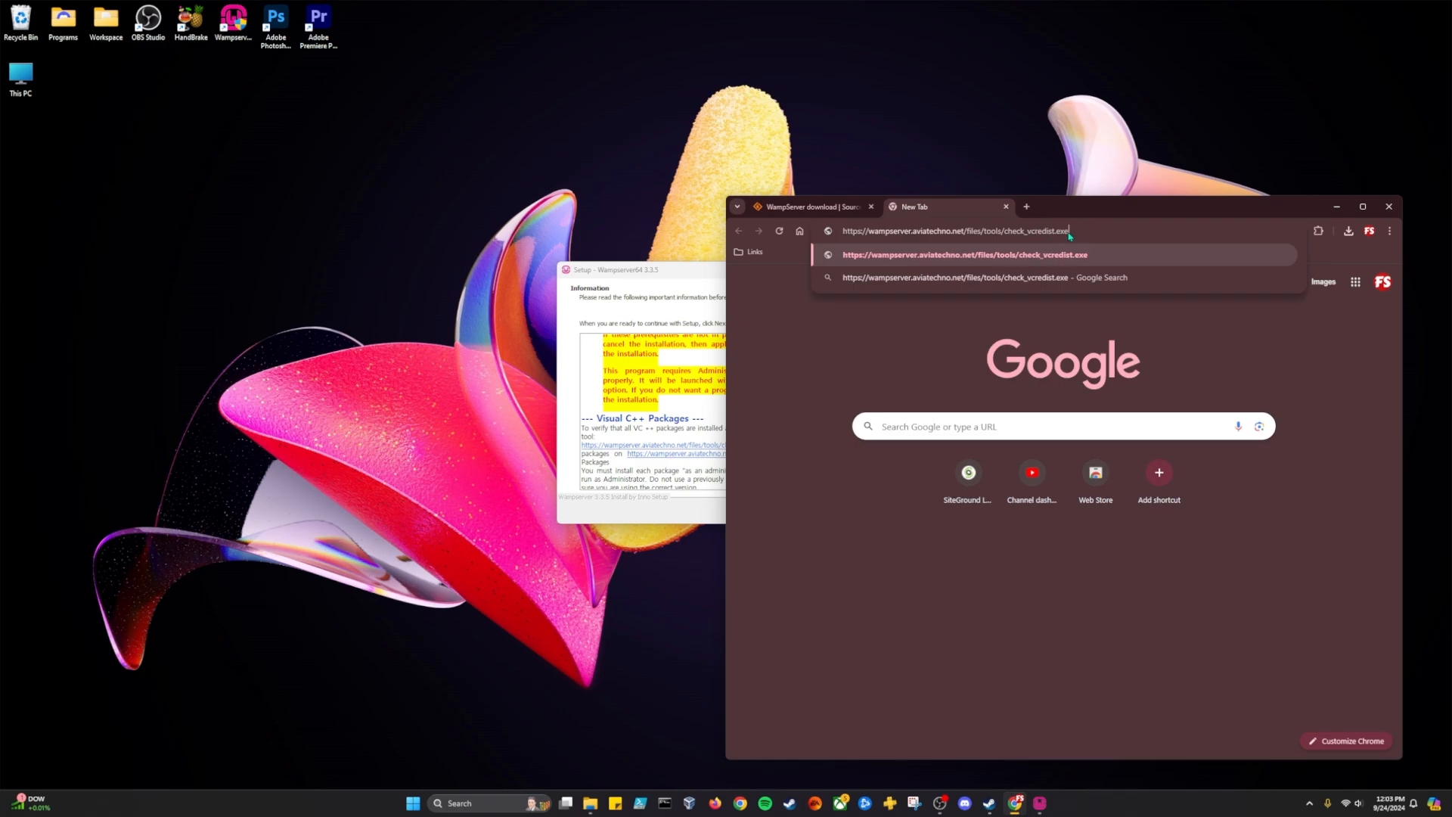
drag(1070, 230, 965, 232)
key(BackSpace)
key(Return)
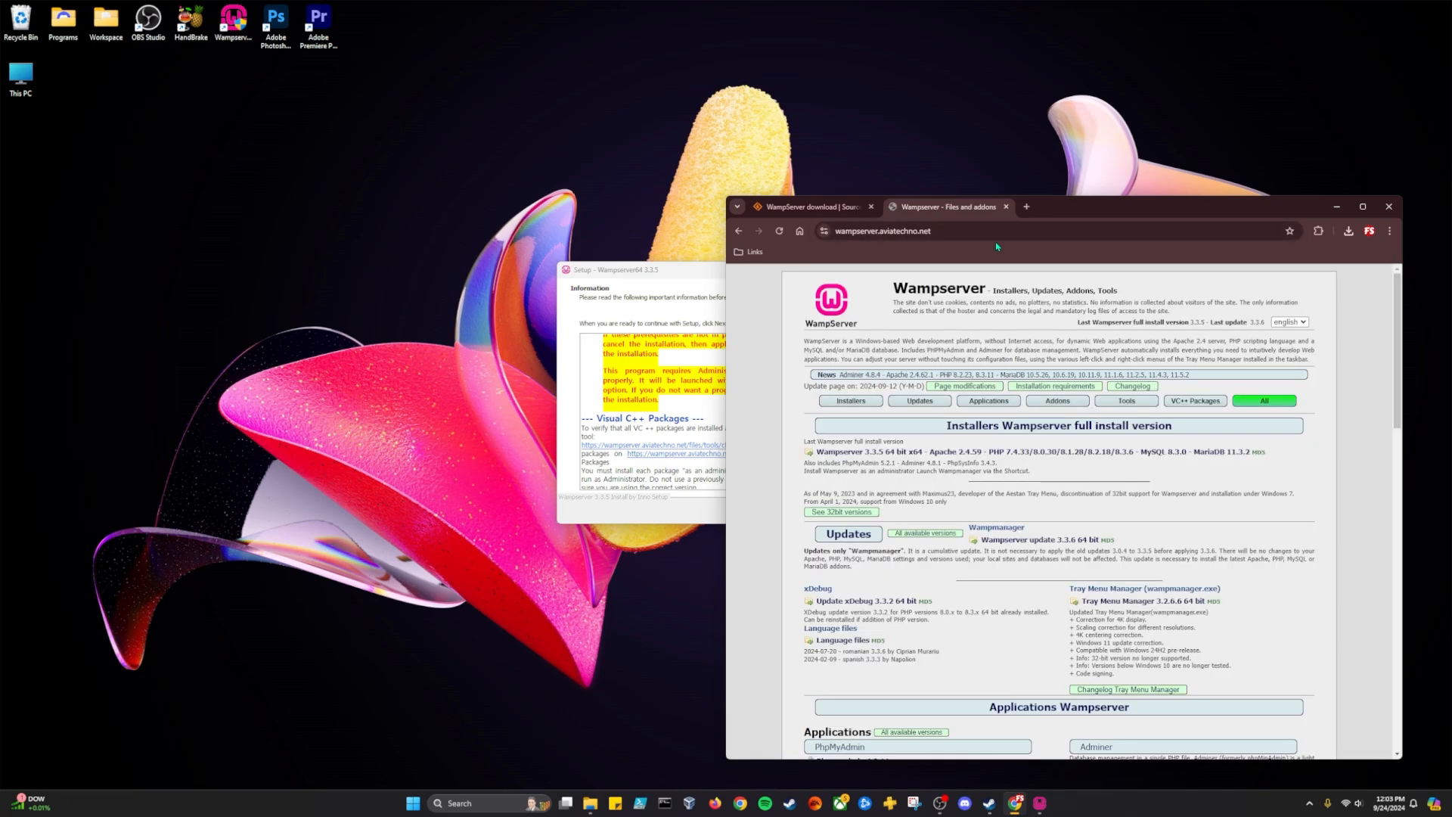
Step: Examine the Tools and Visual C++ Redistributable Packages sections of the site and compare them with the installer's instructions
scroll(1017, 673, down, 5)
scroll(1017, 673, down, 8)
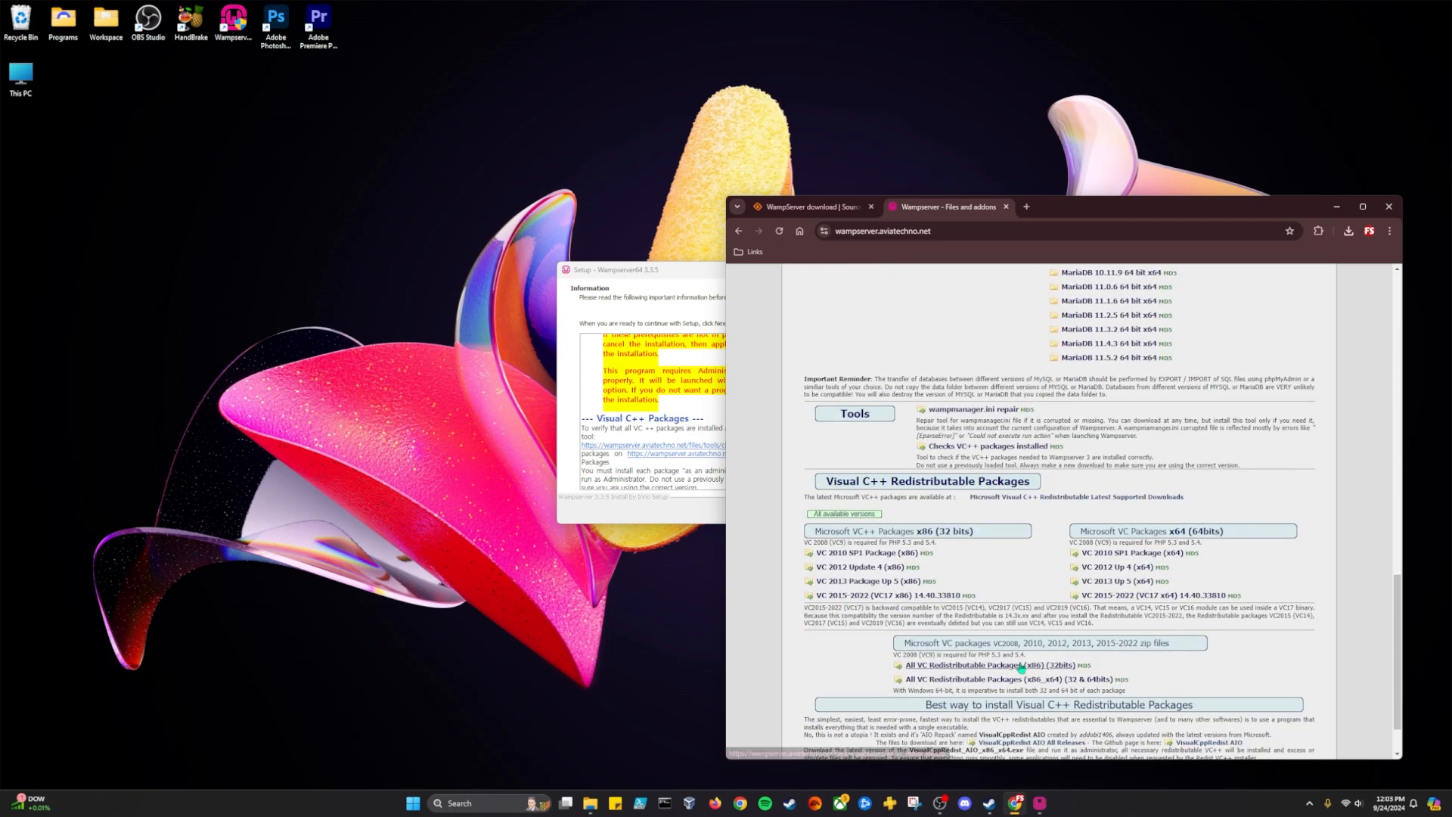
scroll(1022, 636, up, 6)
click(942, 230)
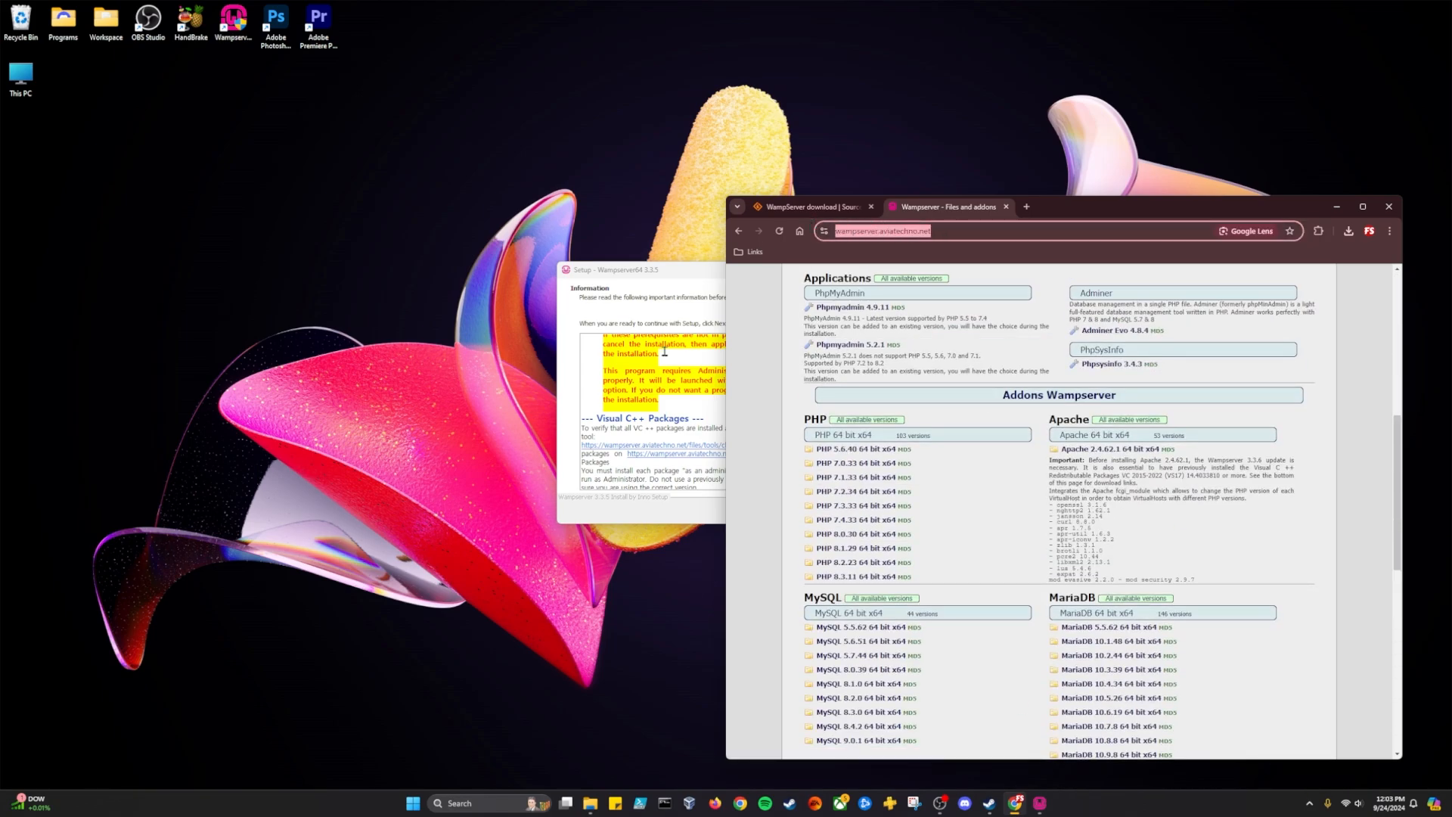
click(656, 309)
double_click(677, 446)
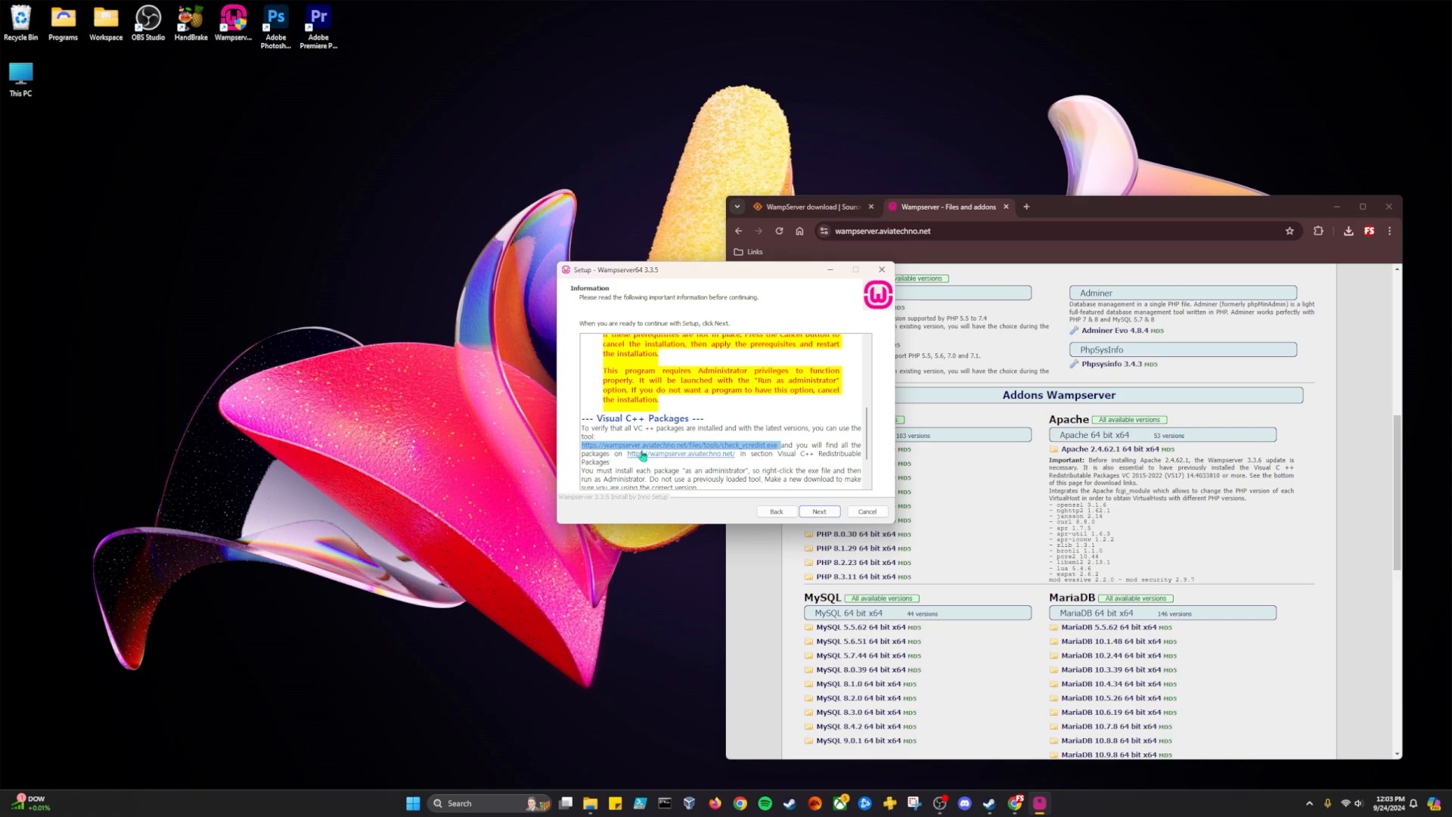
click(1063, 224)
scroll(964, 492, down, 8)
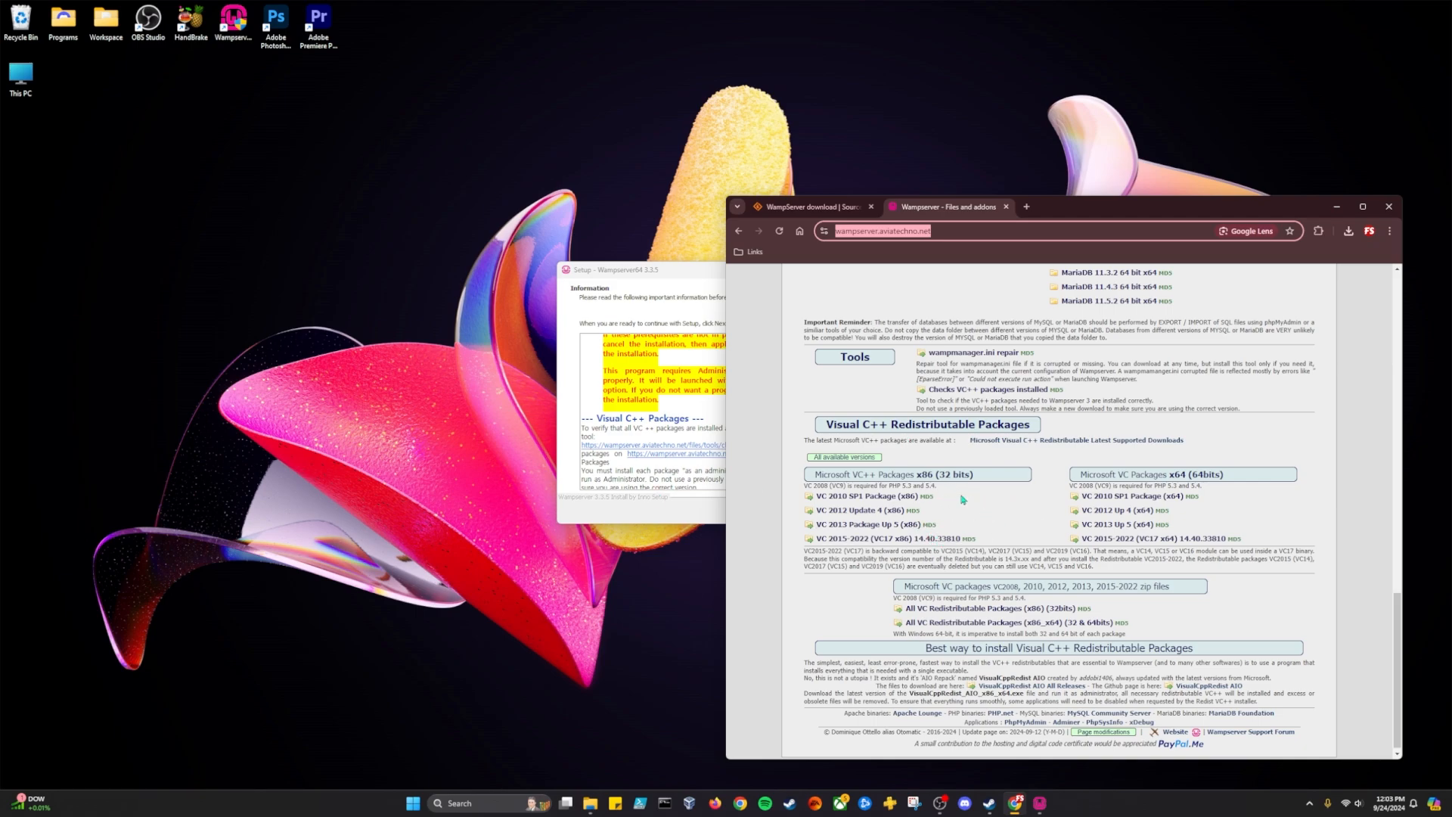
click(598, 303)
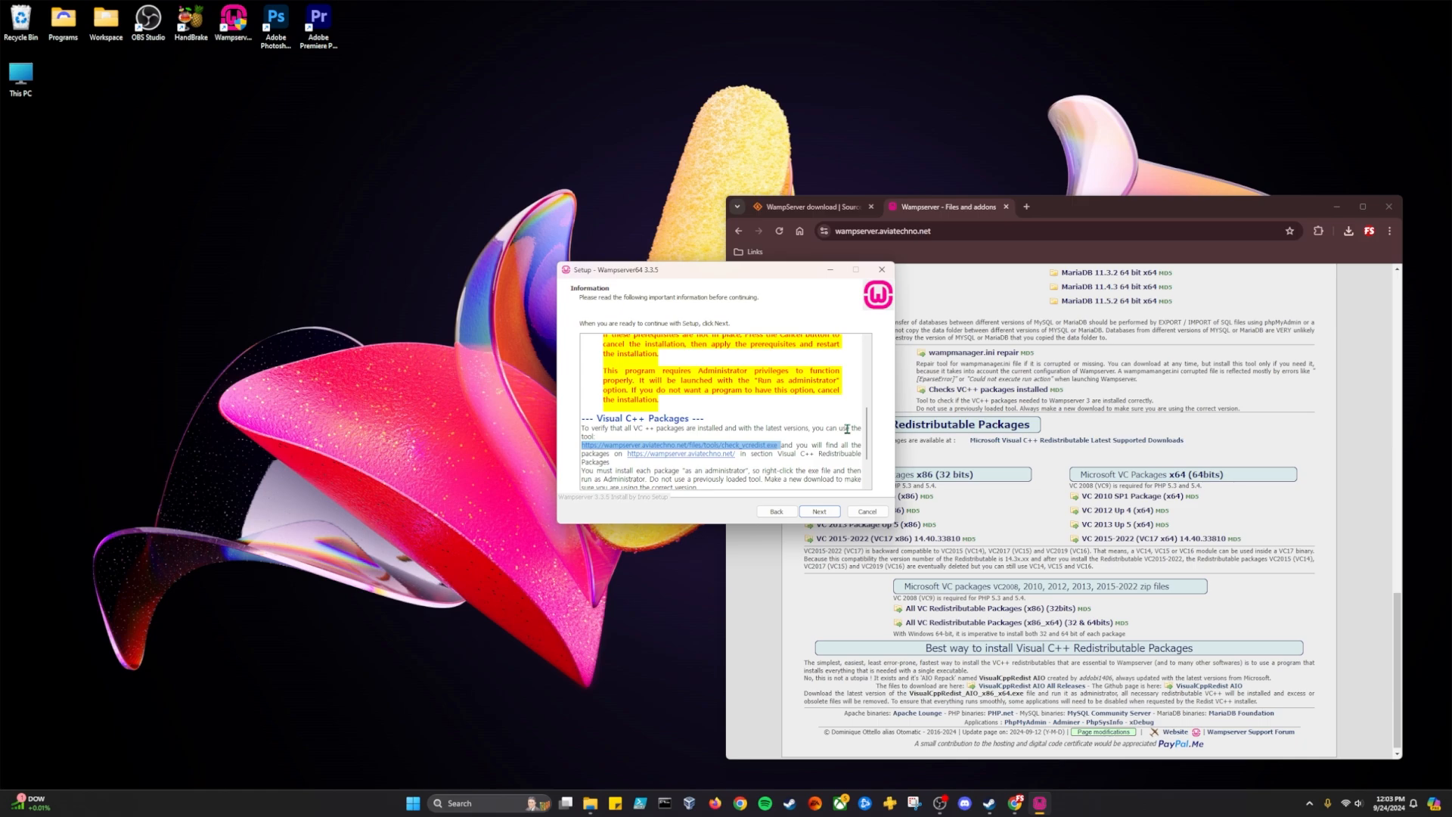
Step: Continue the setup to the destination location, then exit the installer without installing
click(821, 512)
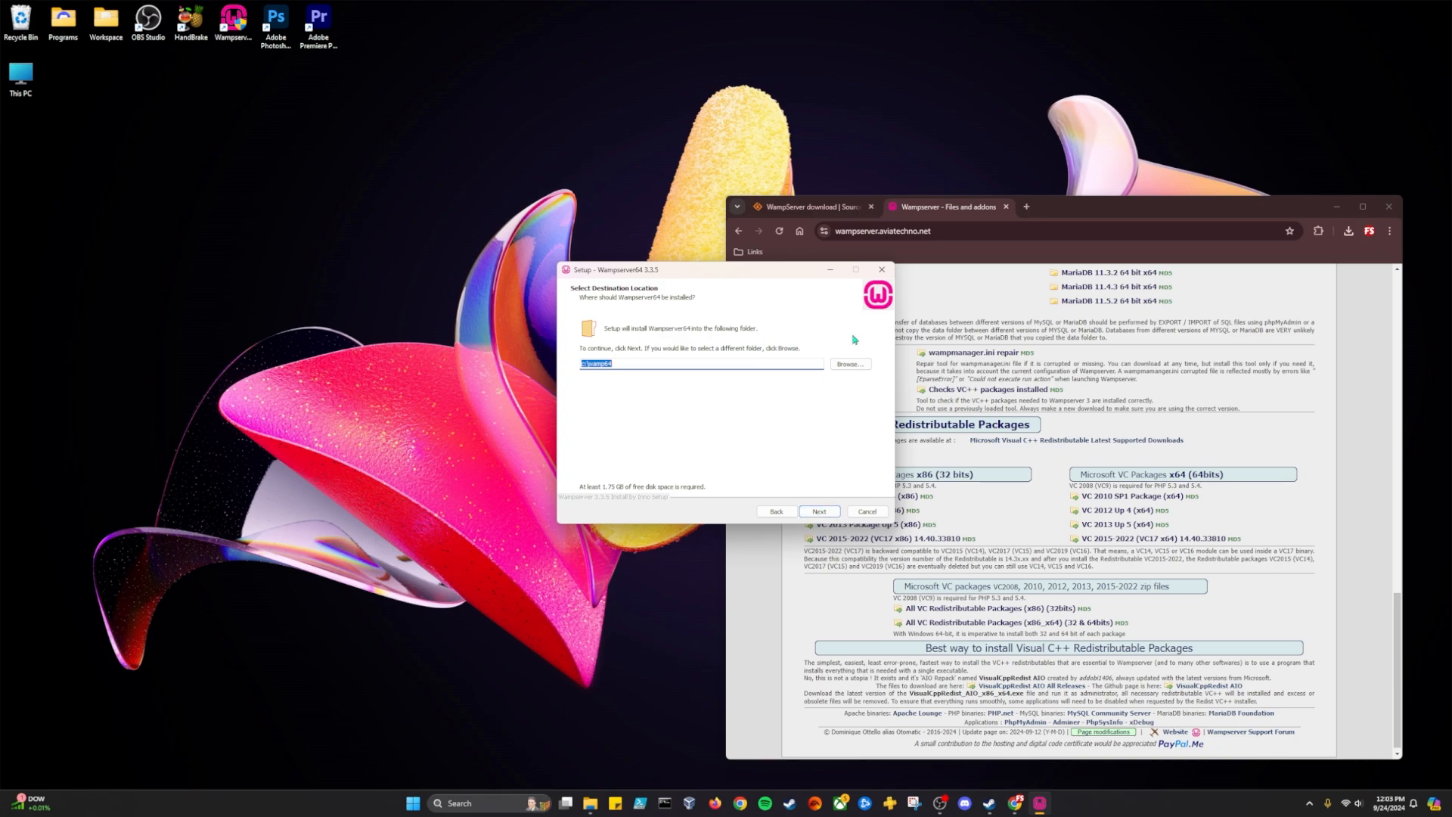
click(881, 272)
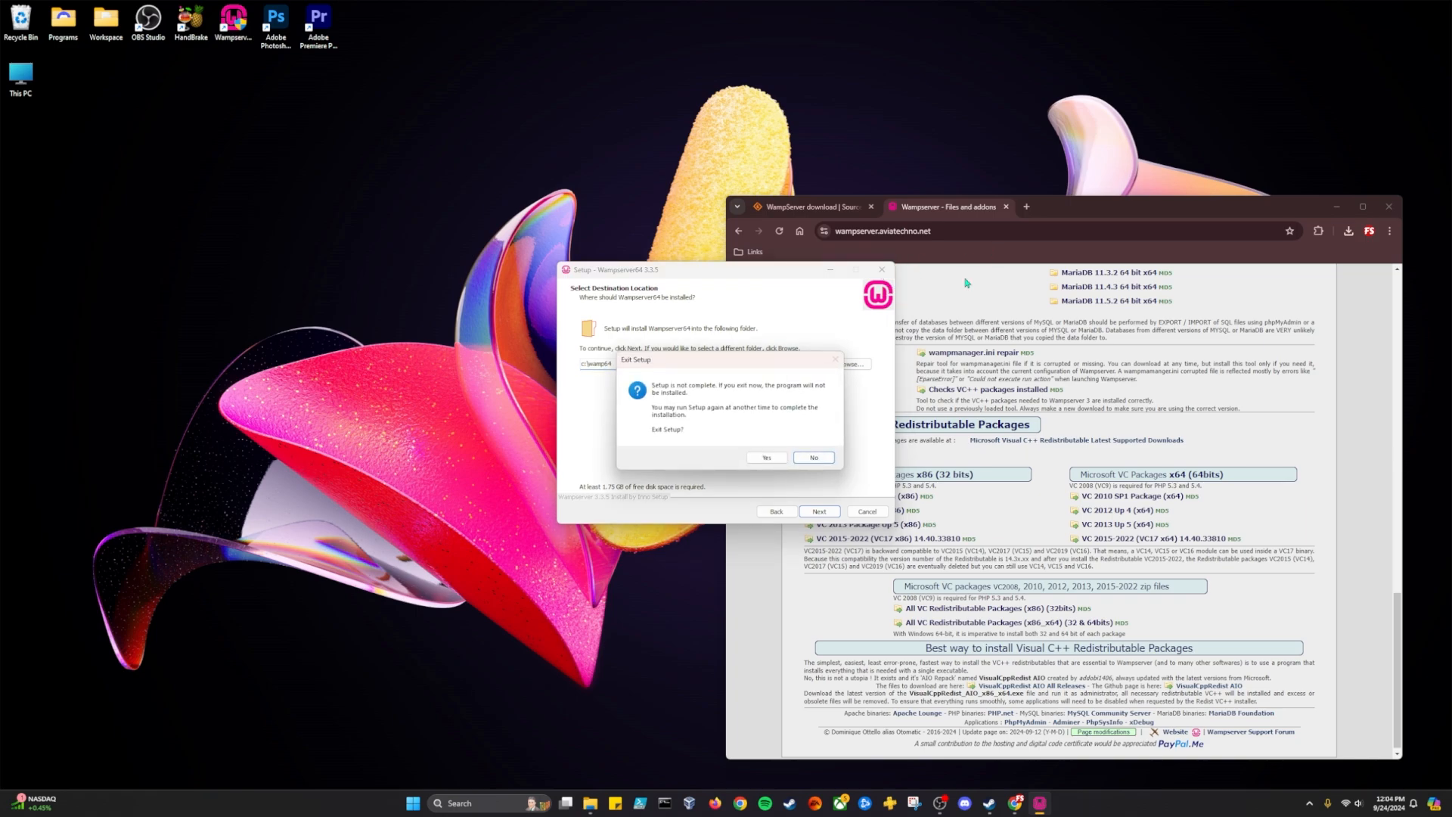
click(765, 458)
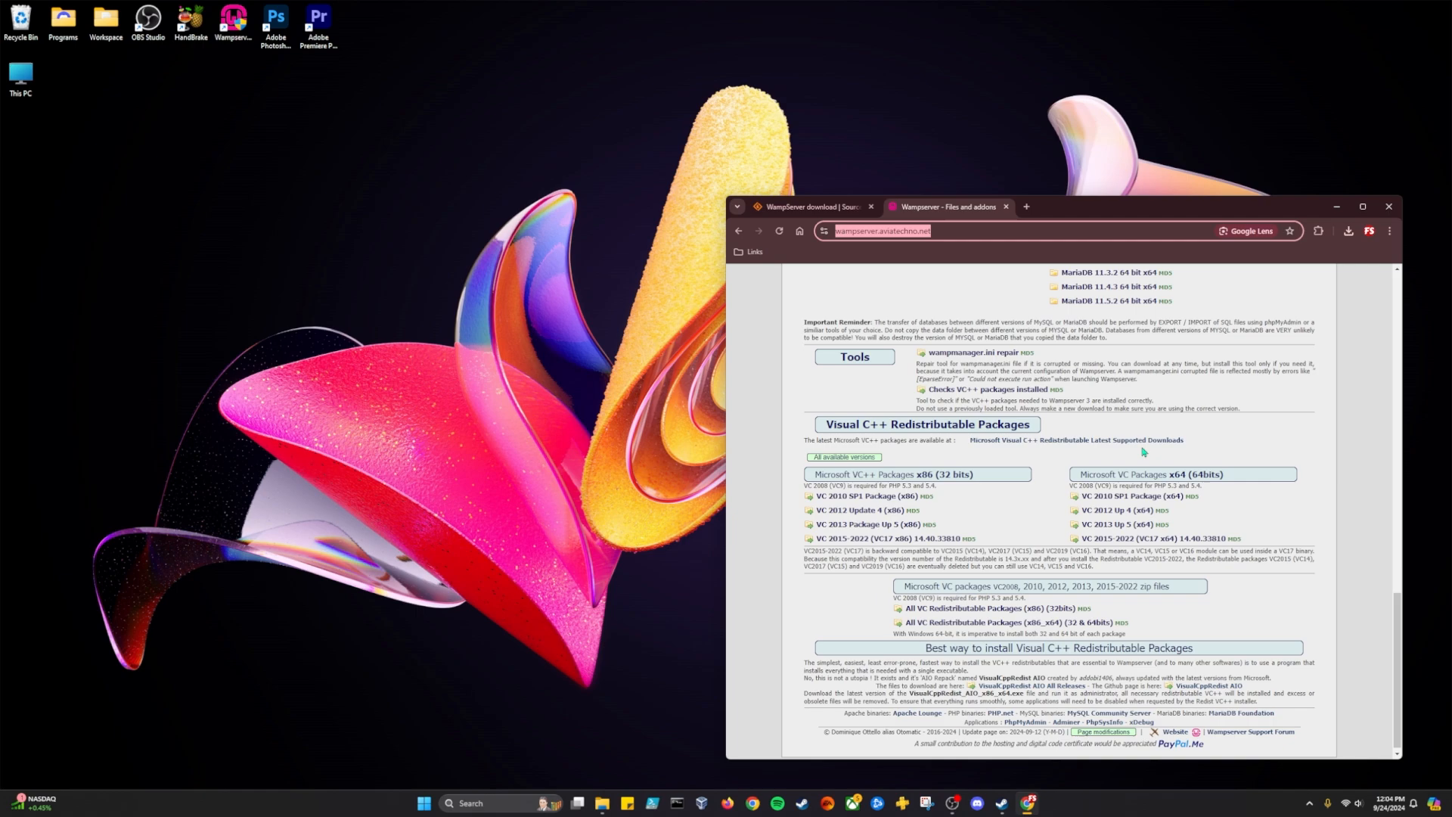
Step: Start the already installed Wampserver from the desktop and check the status of its services
click(233, 21)
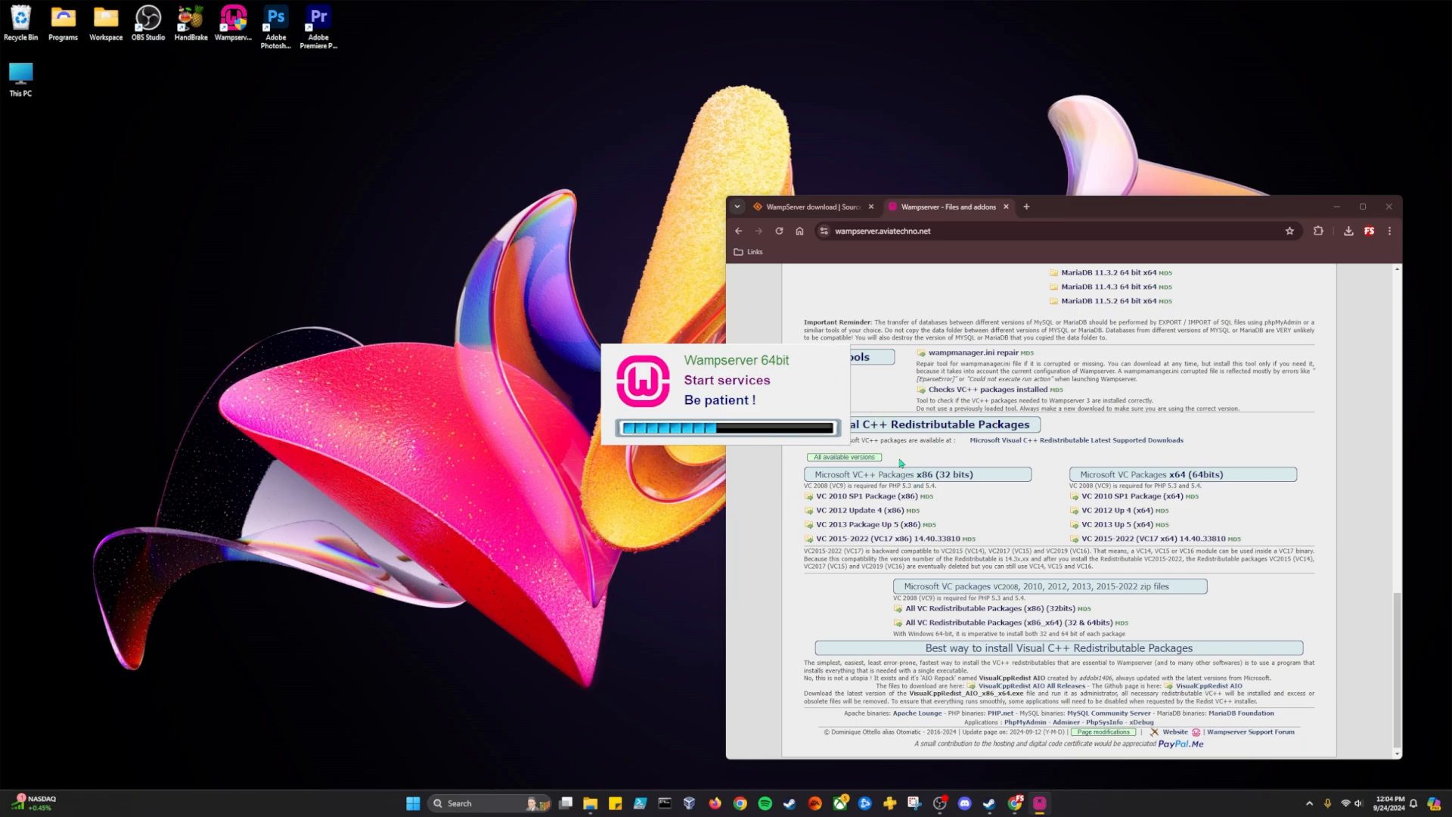
click(939, 259)
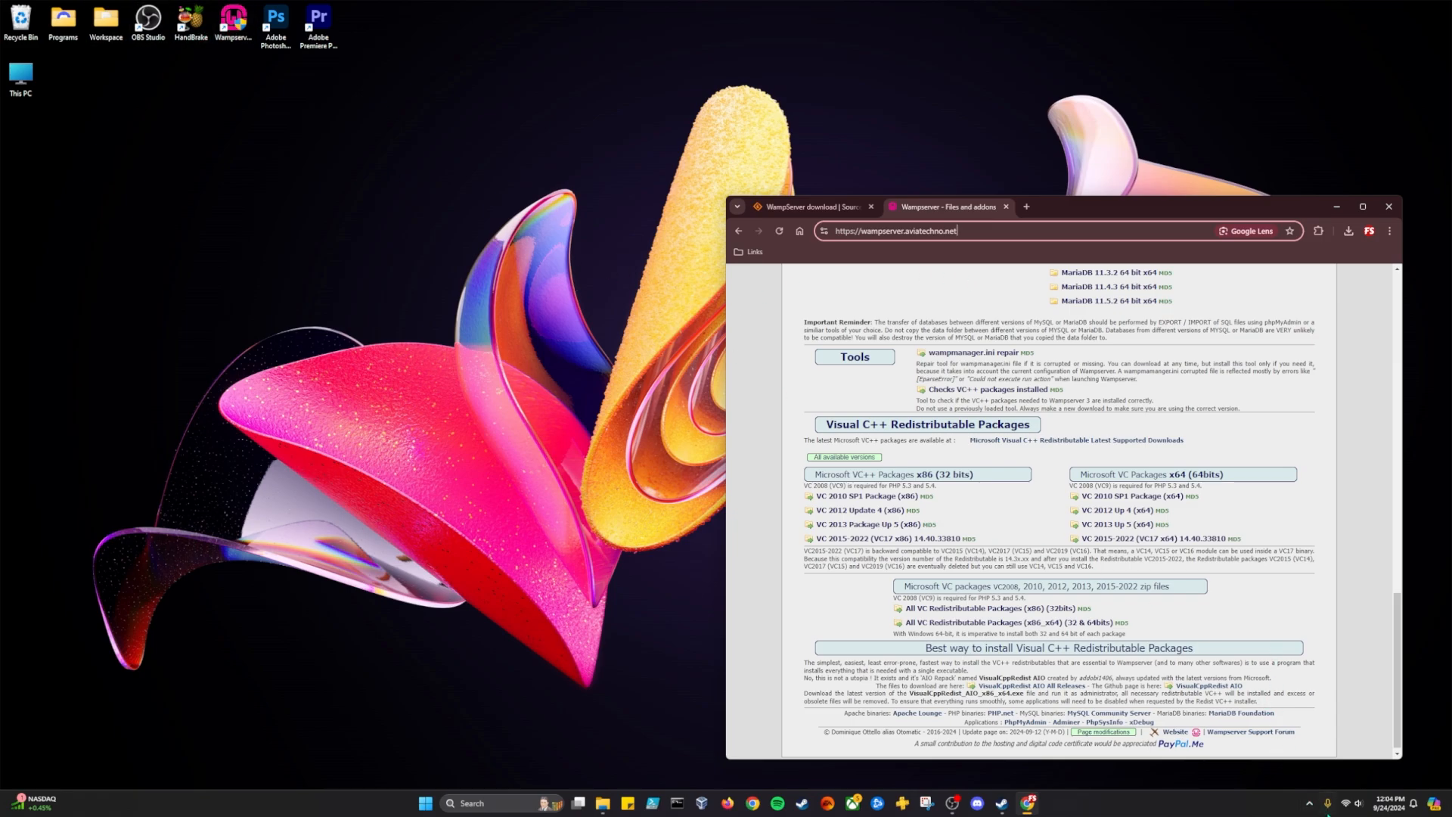
click(1310, 803)
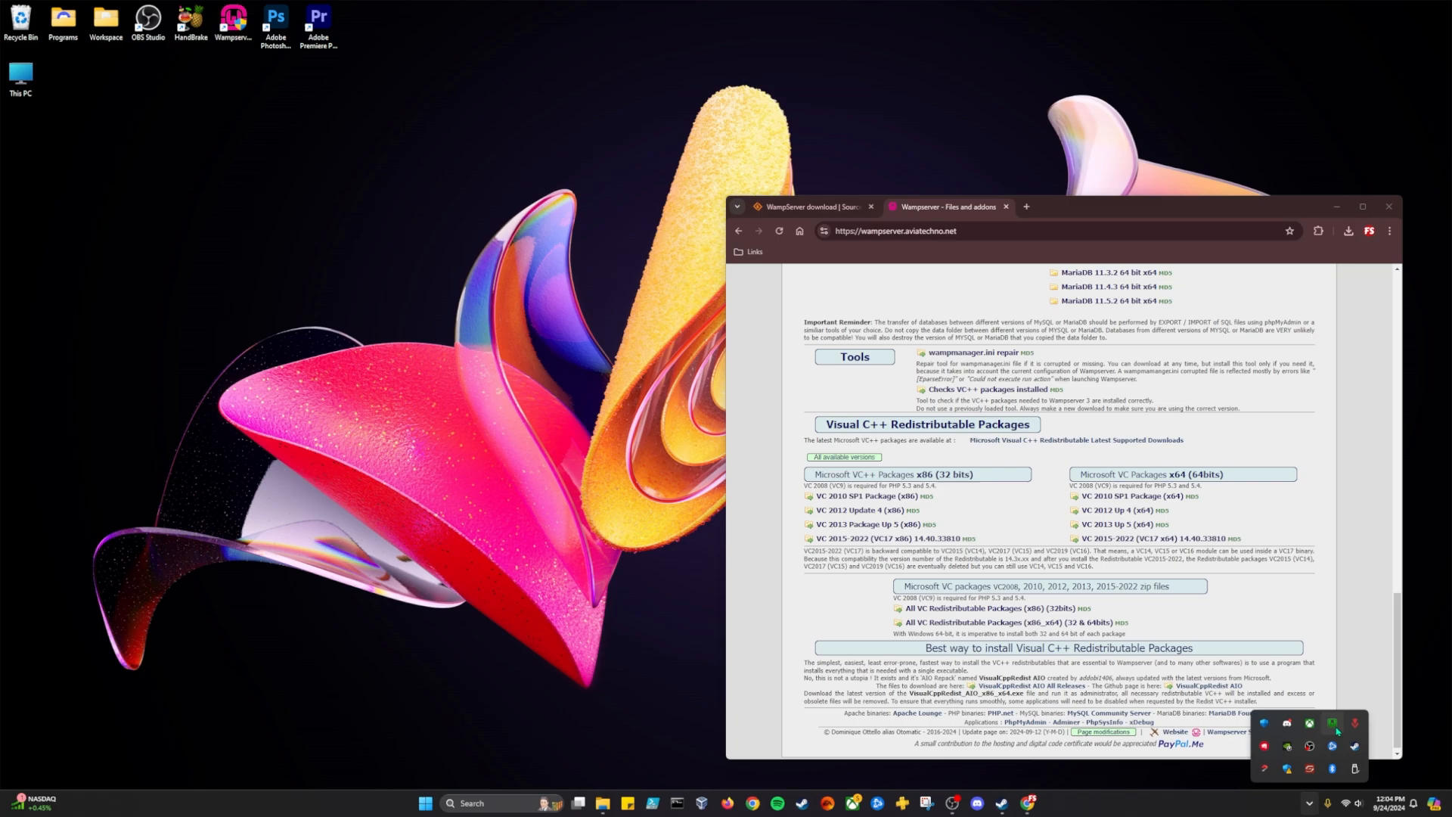
mouse_move(1333, 728)
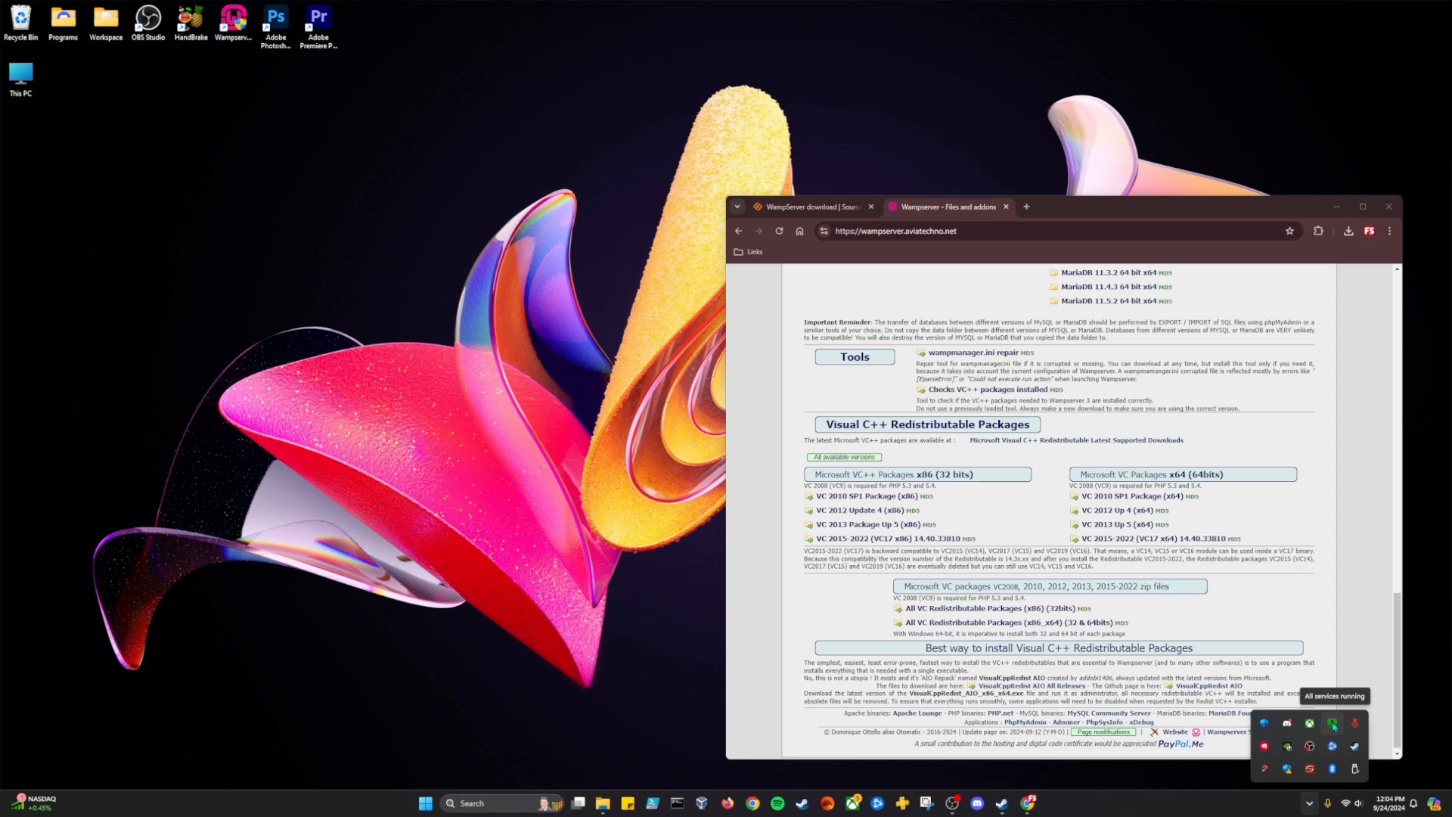
Step: Examine Wampserver's localhost, Apache, database and service options, as well as its tools for ports and versions
click(1332, 724)
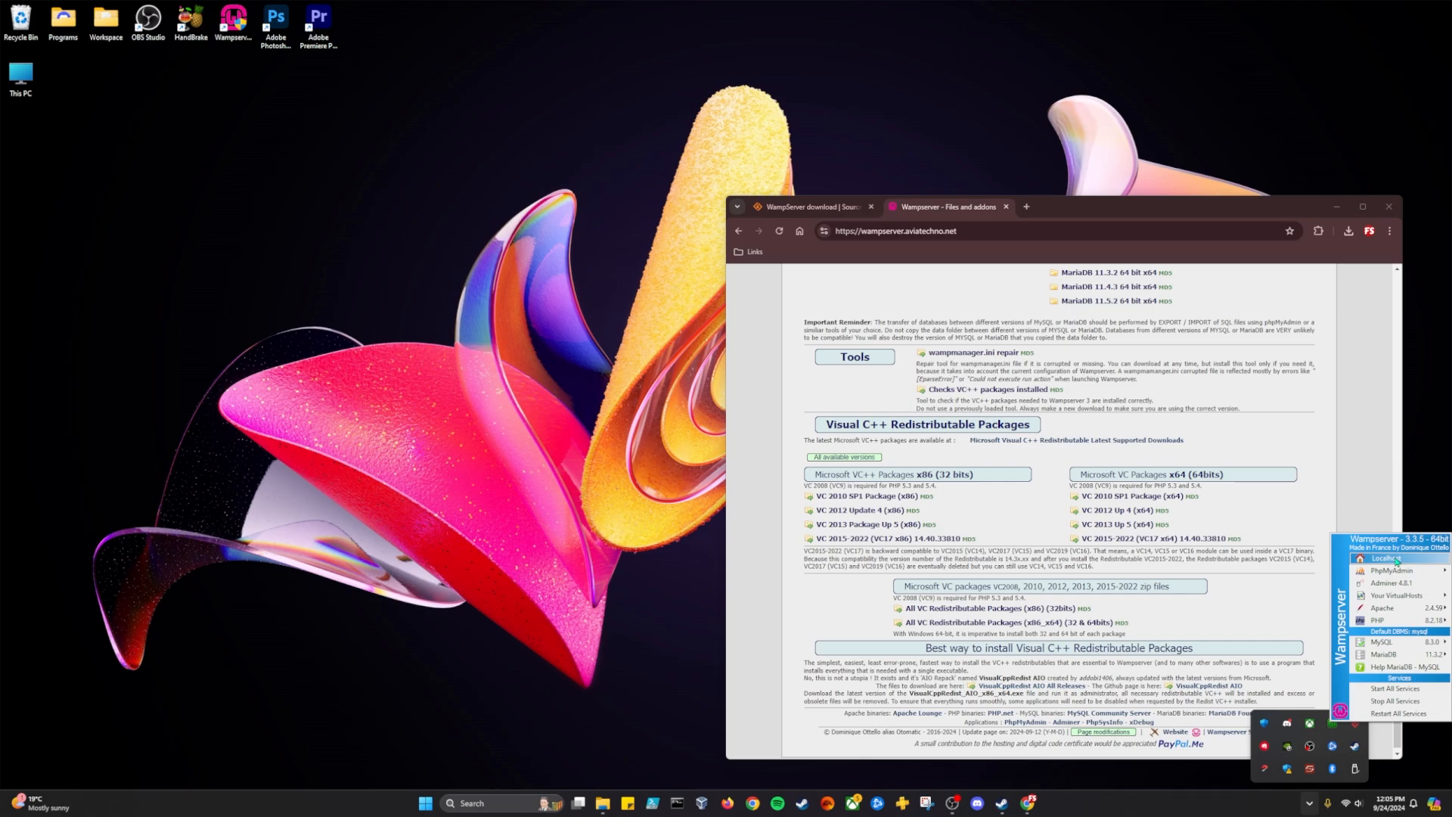
mouse_move(1417, 575)
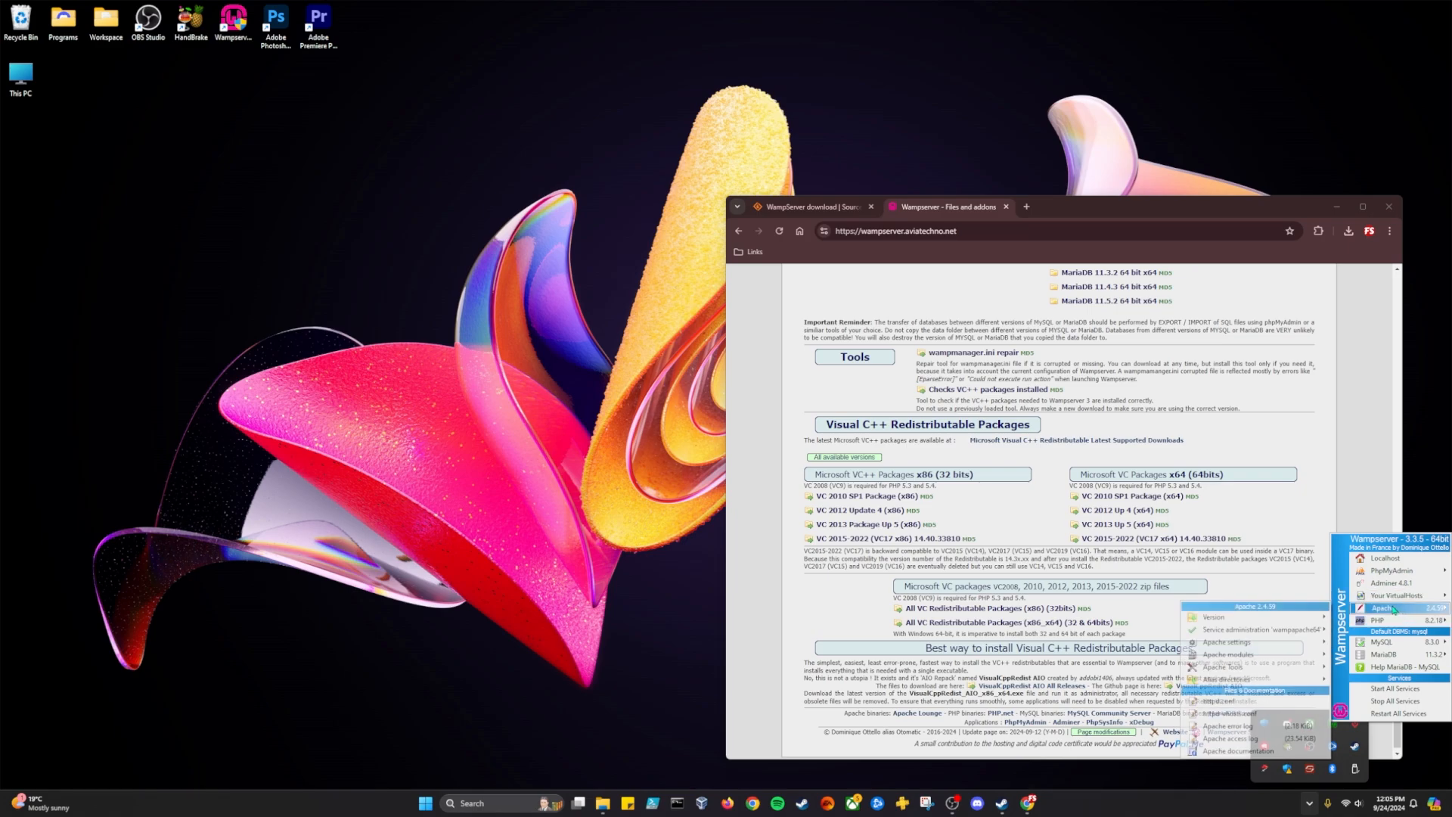
mouse_move(1399, 648)
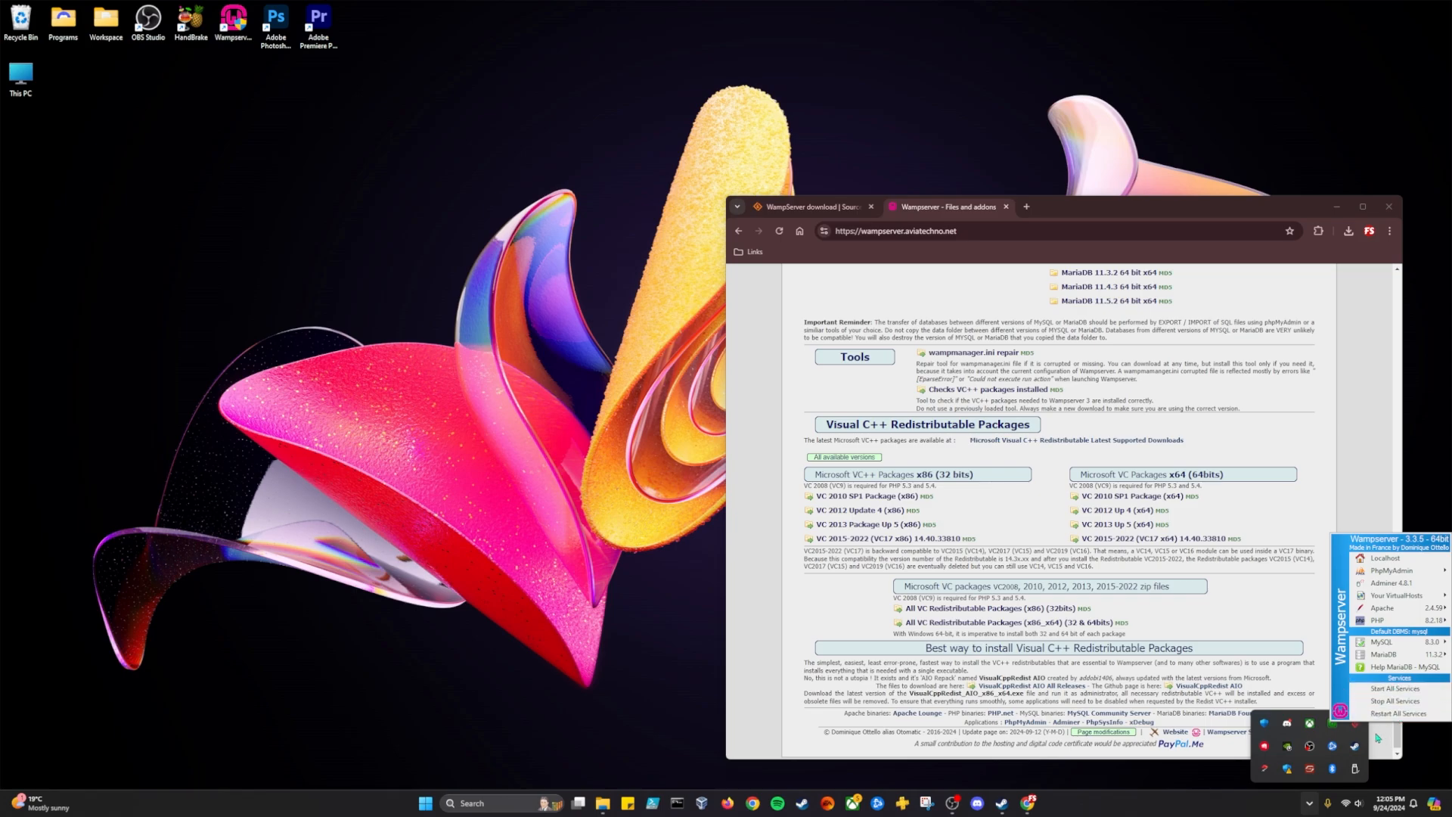
right_click(1331, 727)
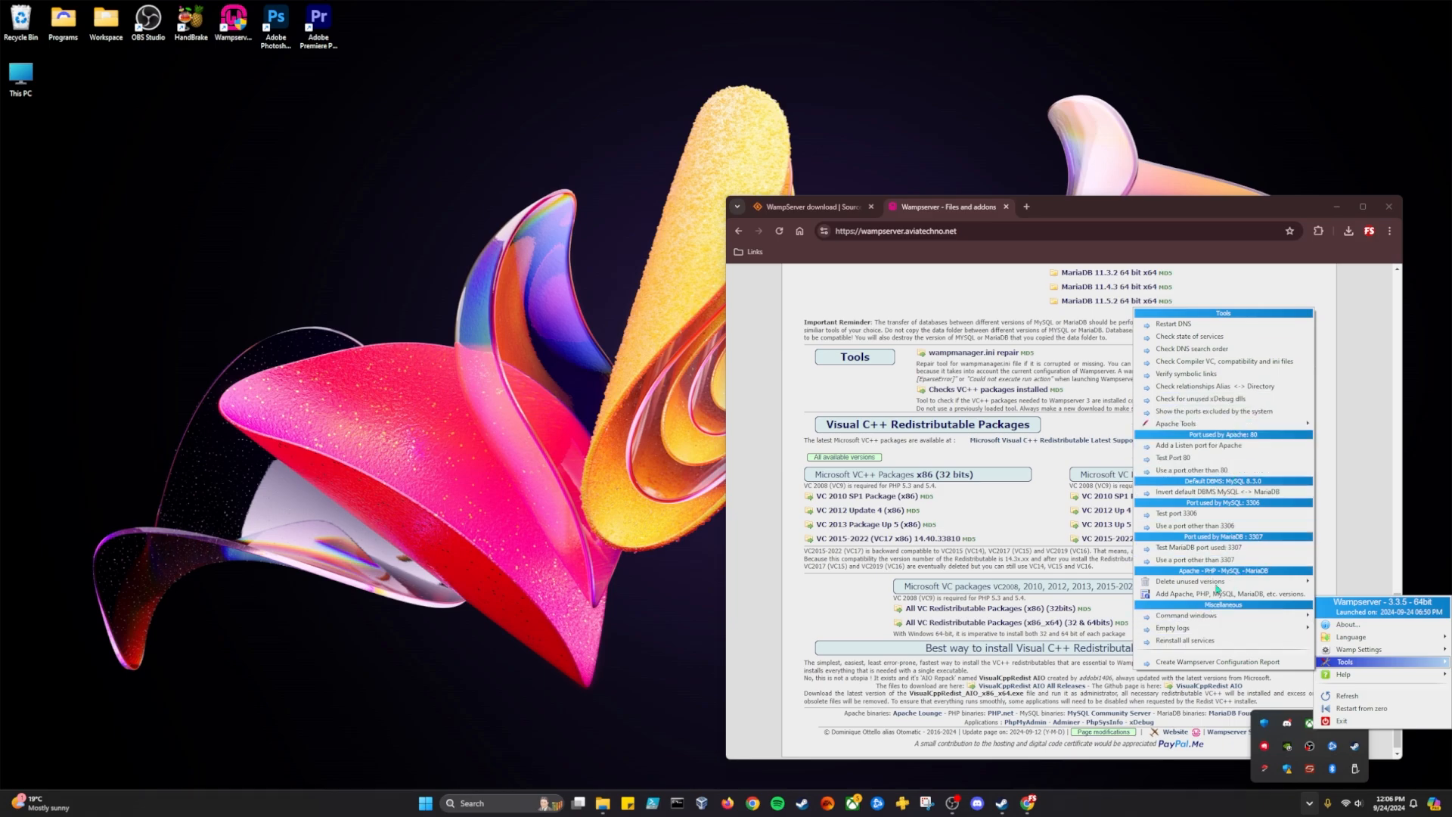
click(669, 570)
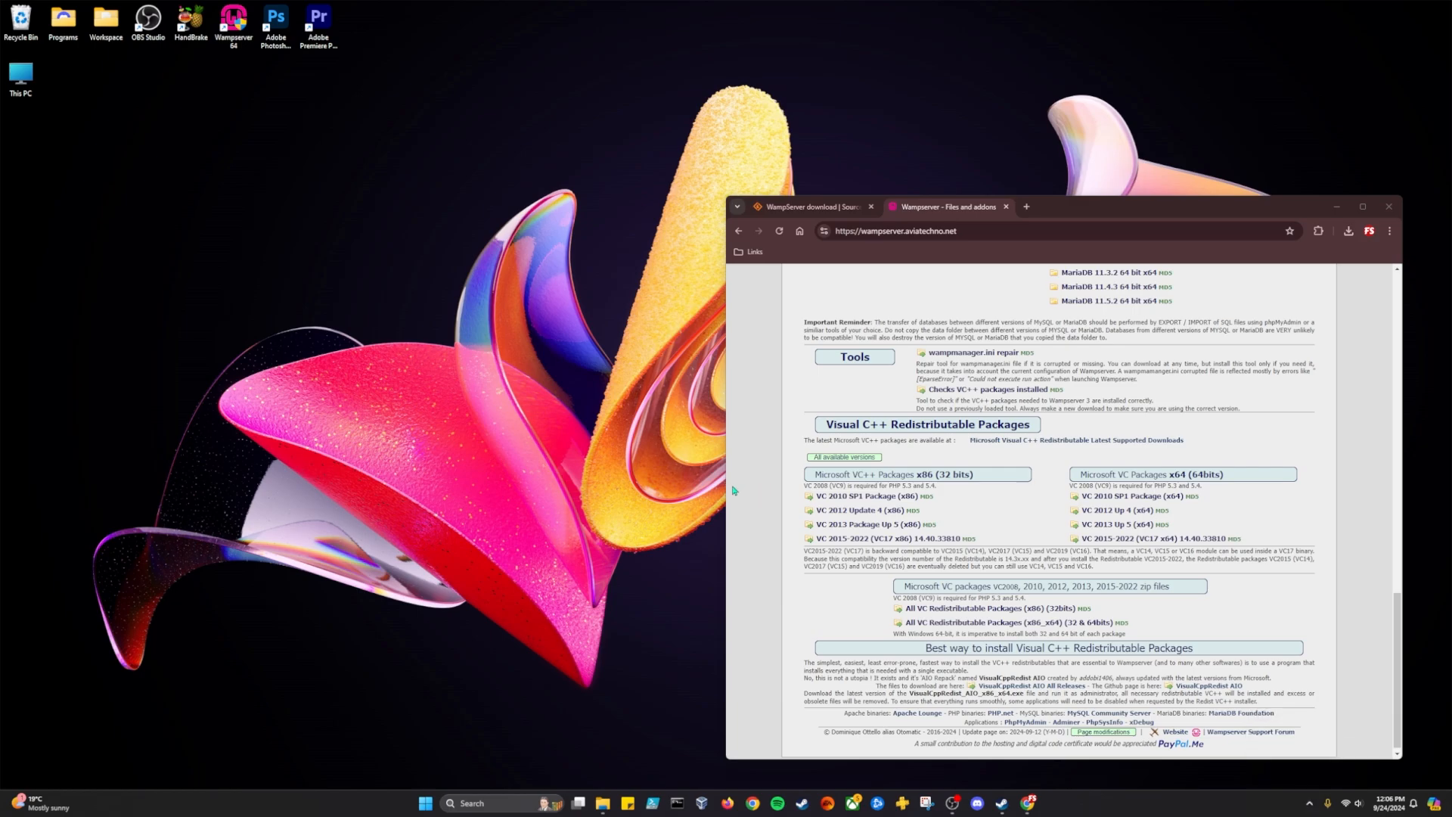
drag(1233, 216, 1246, 220)
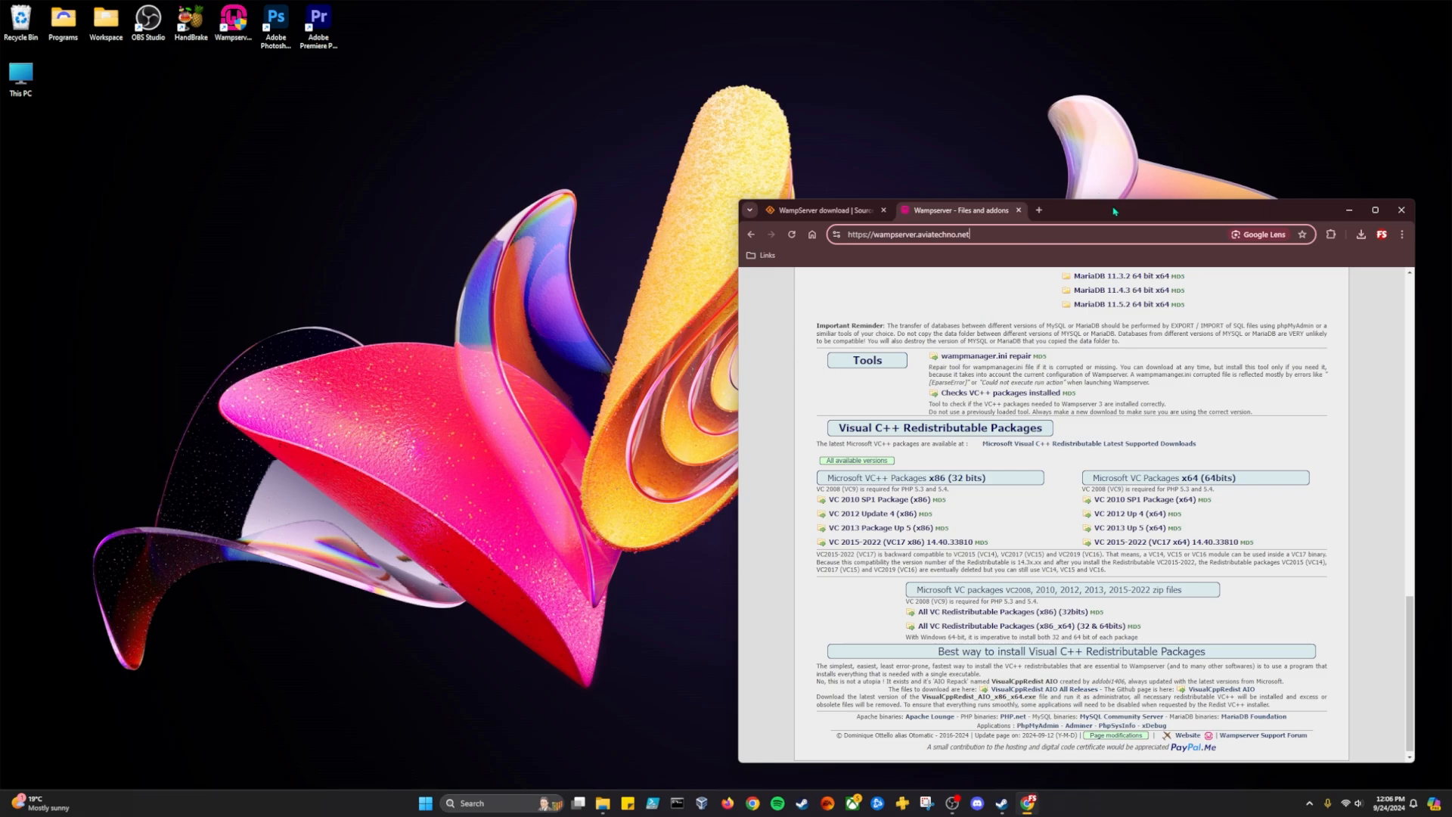
click(1309, 803)
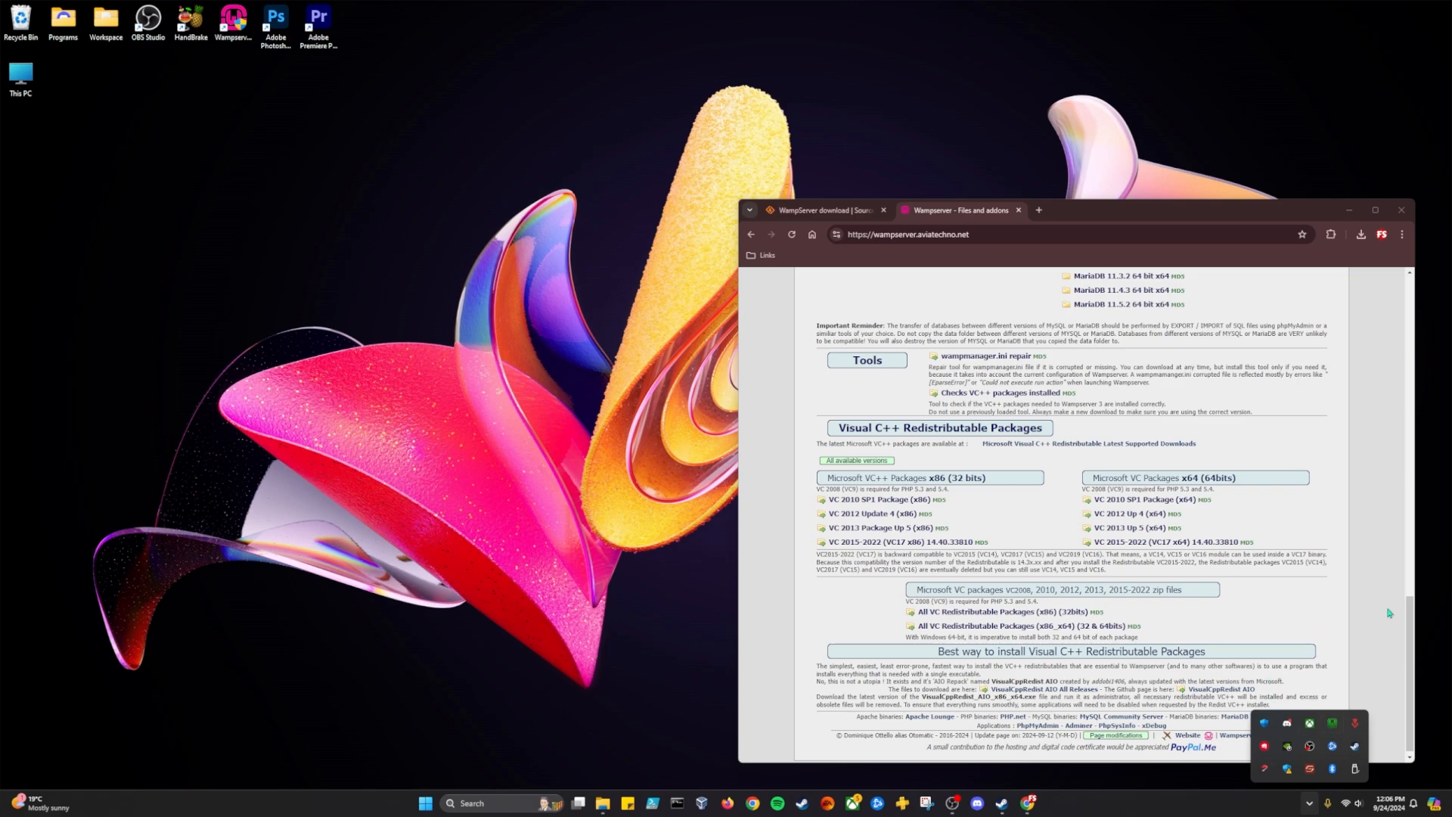
click(1424, 700)
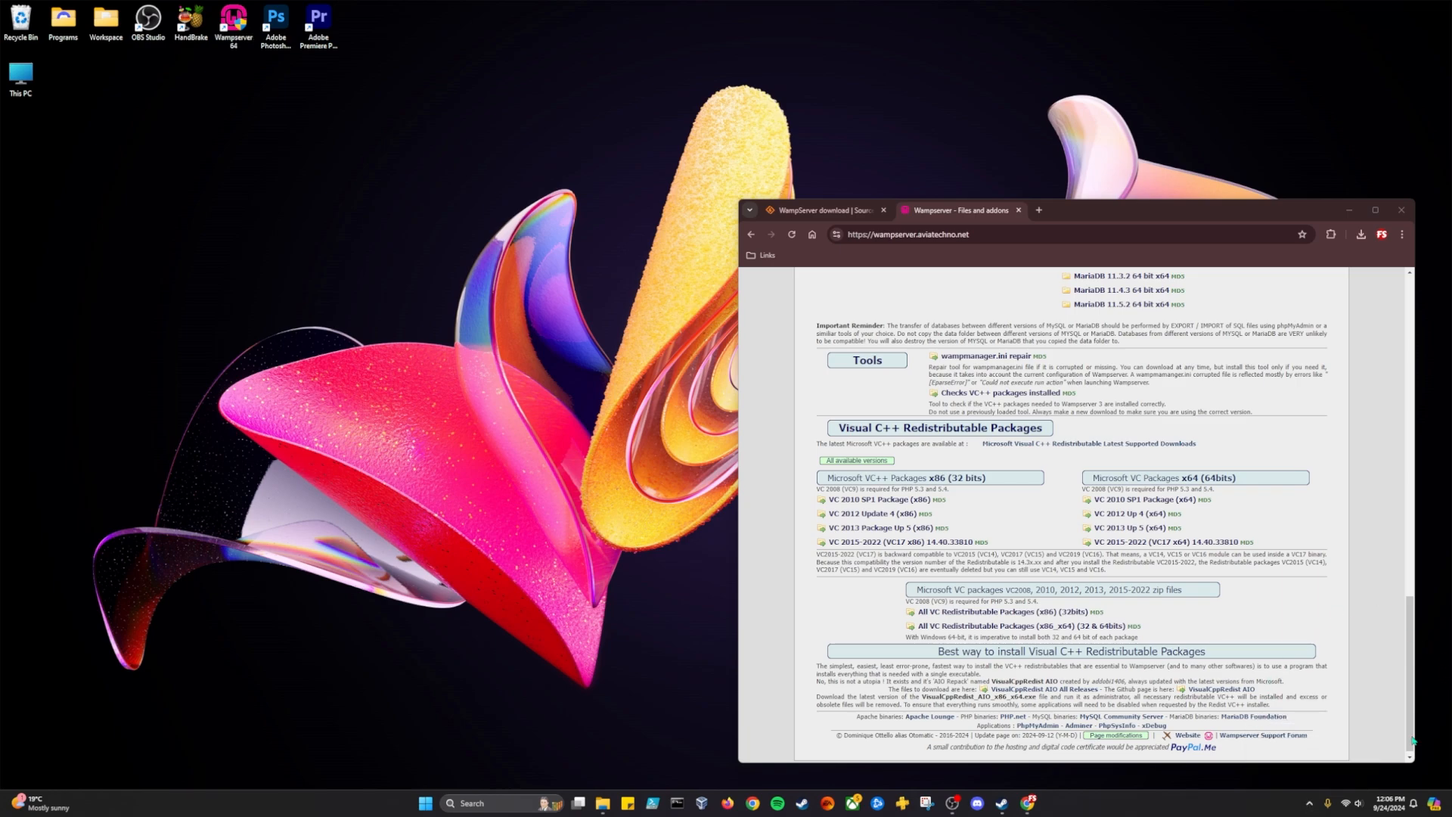